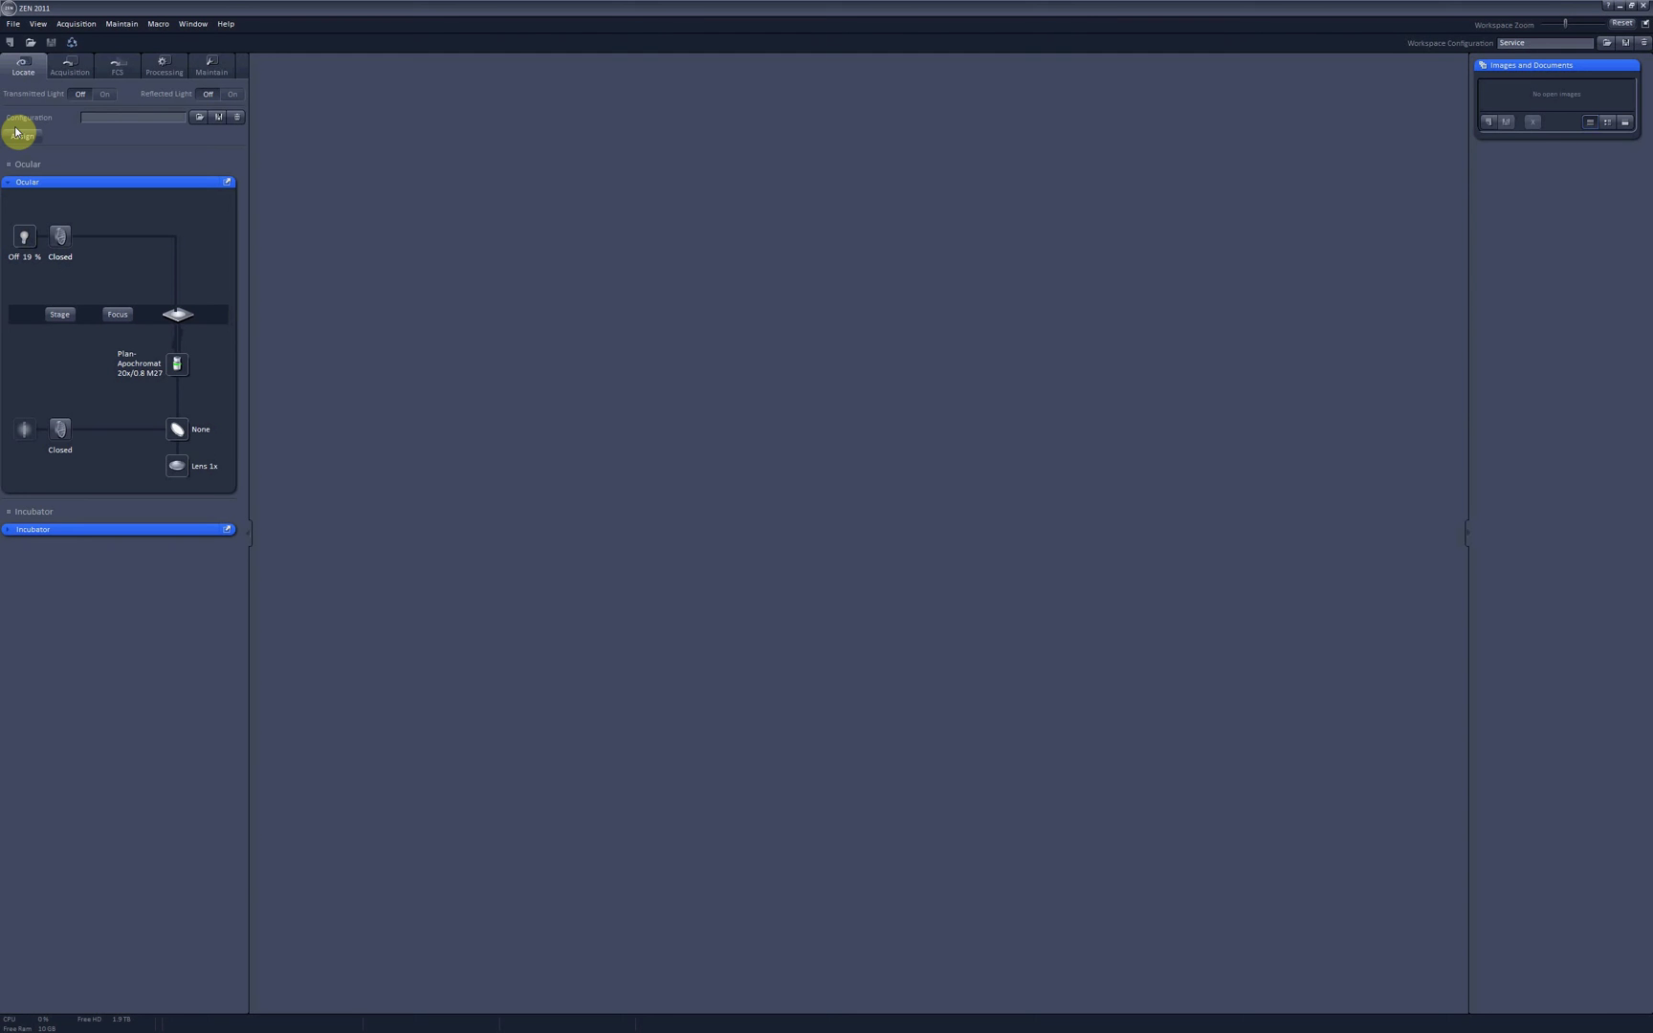
Switch the transmitted-light lamp on and save the ocular setup as configuration BF.
{"action": "left_click", "coordinate": [24, 236]}
{"action": "left_click", "coordinate": [85, 279]}
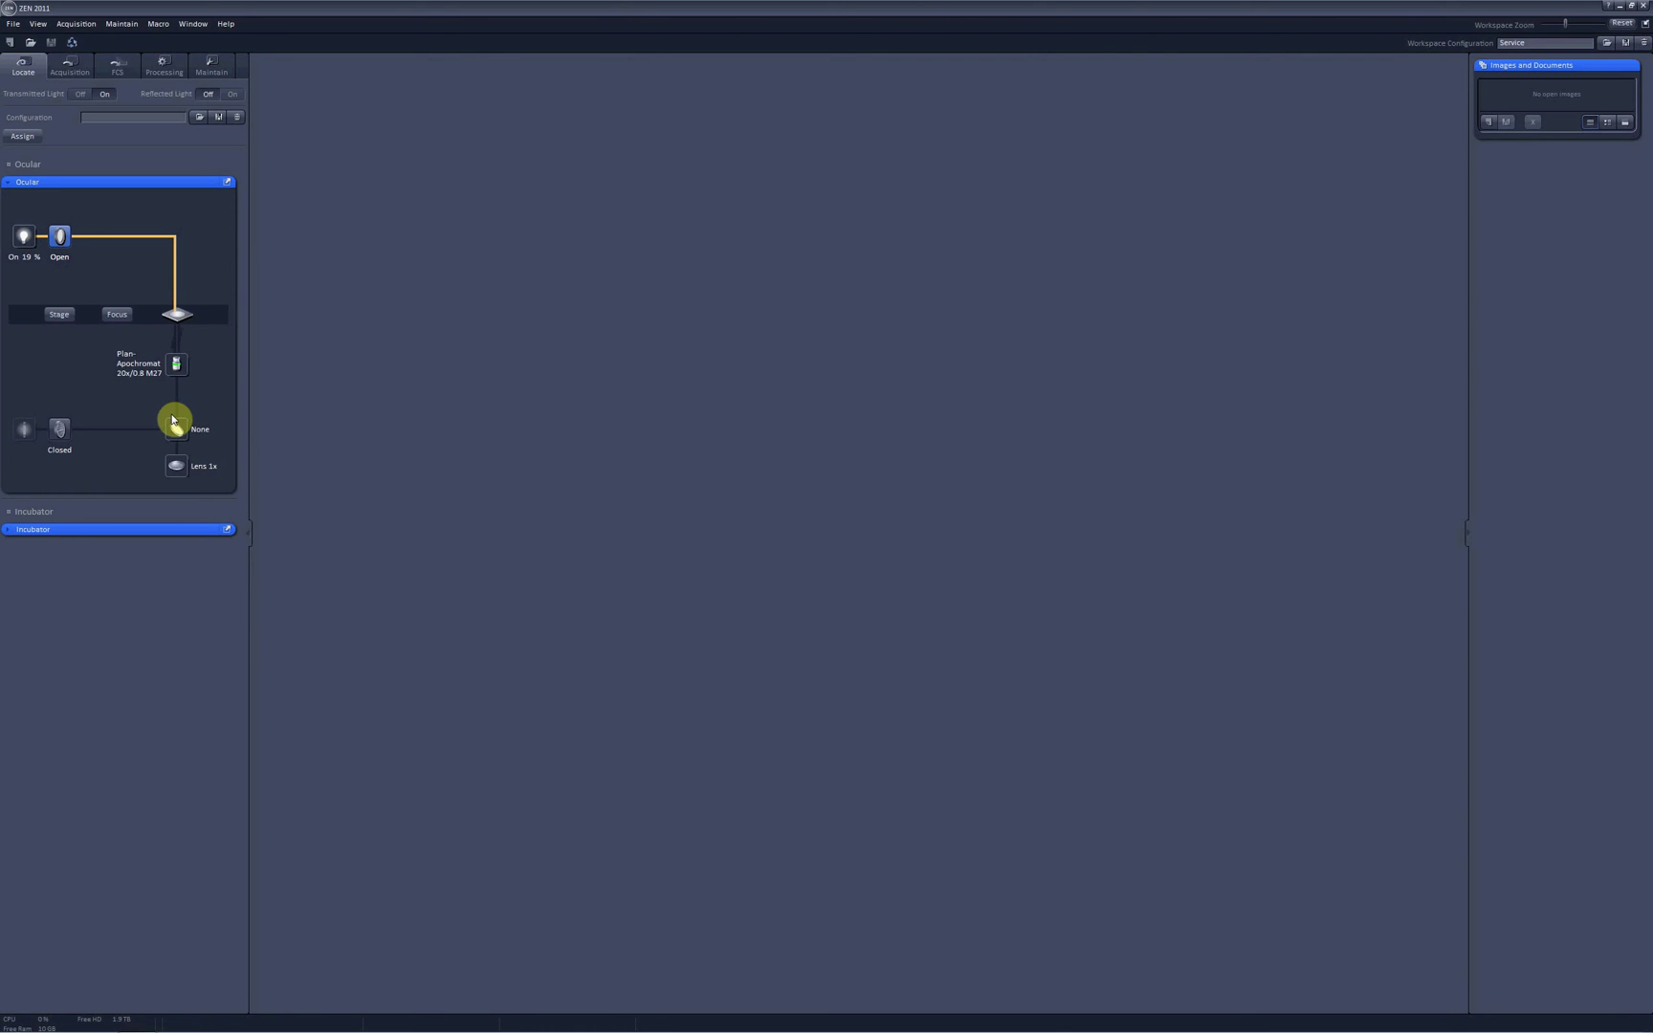
{"action": "left_click", "coordinate": [222, 119]}
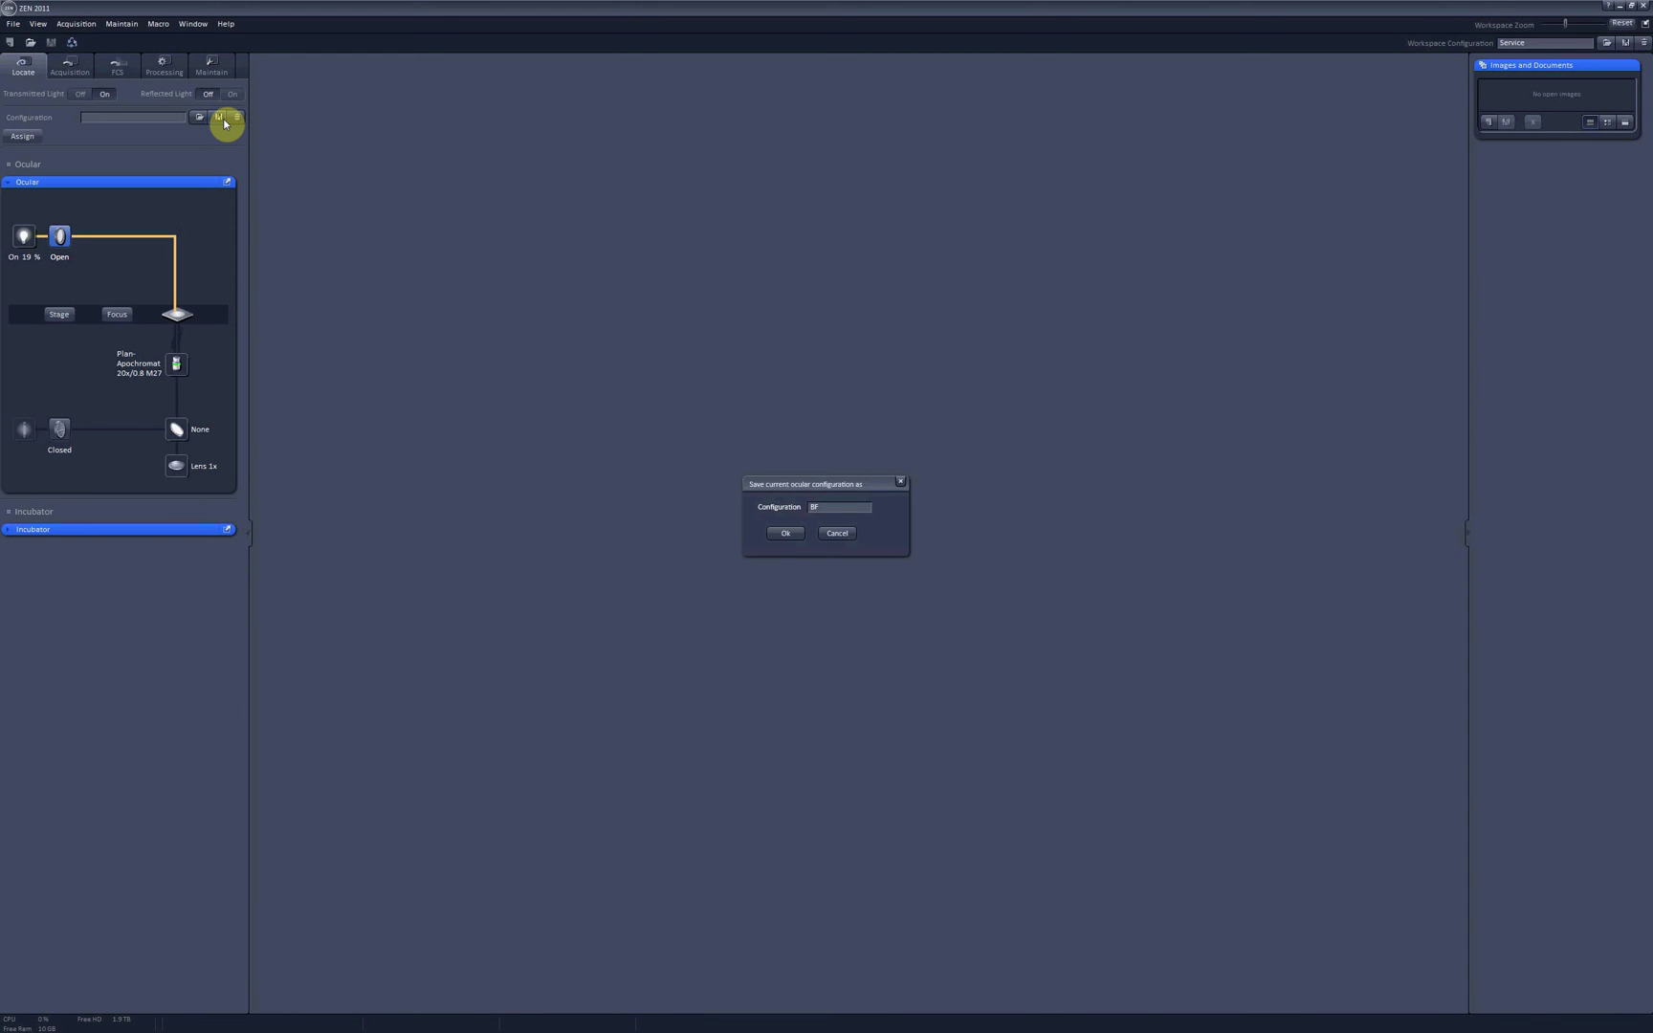
{"action": "left_click", "coordinate": [799, 534]}
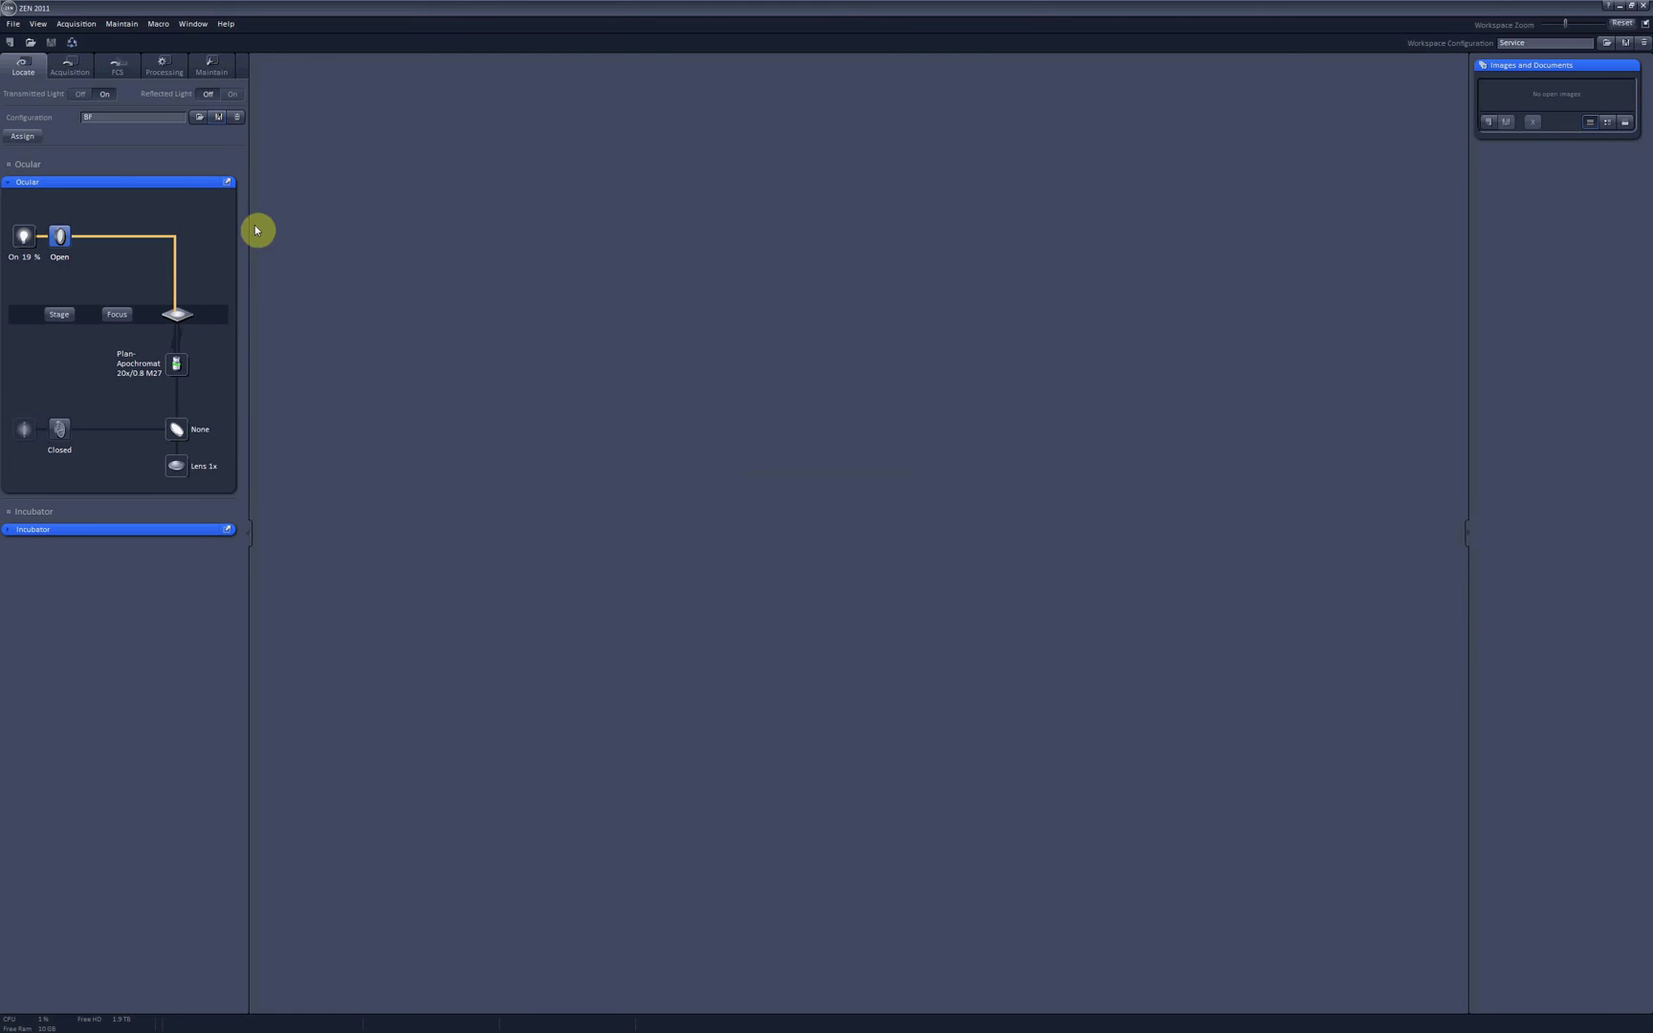
Assign the BF configuration to quick-setting Button 1.
{"action": "left_click", "coordinate": [21, 137]}
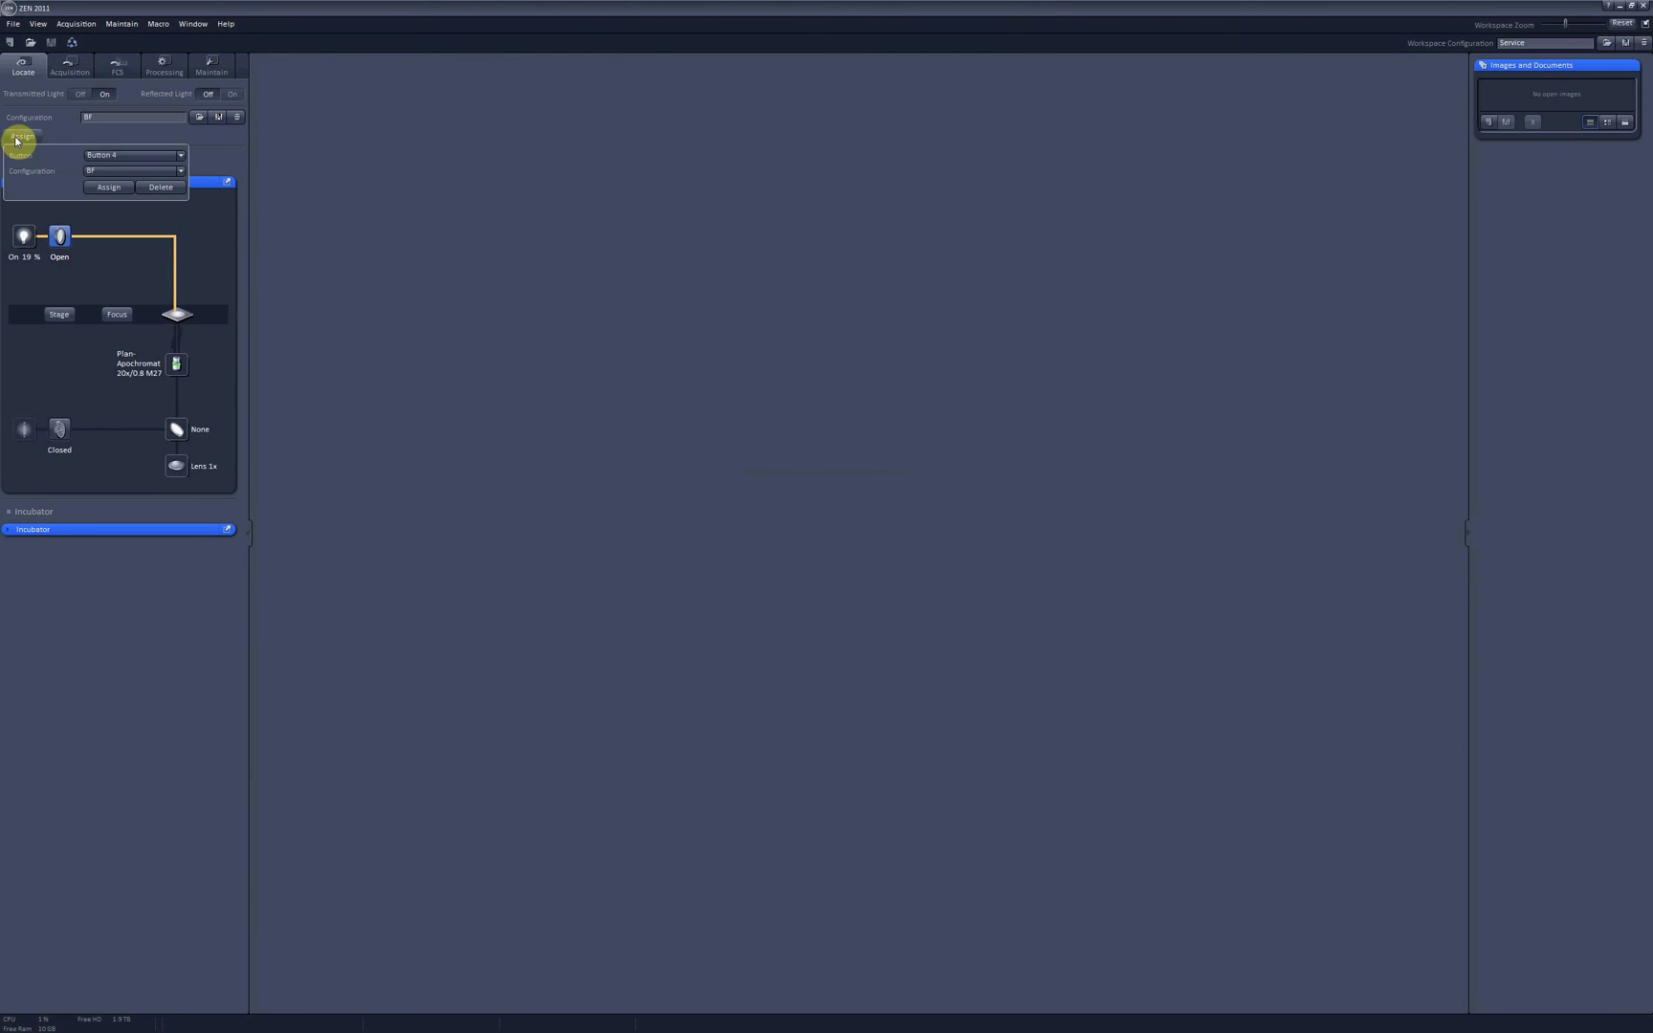
{"action": "left_click", "coordinate": [111, 158]}
{"action": "left_click", "coordinate": [118, 169]}
{"action": "left_click", "coordinate": [121, 172]}
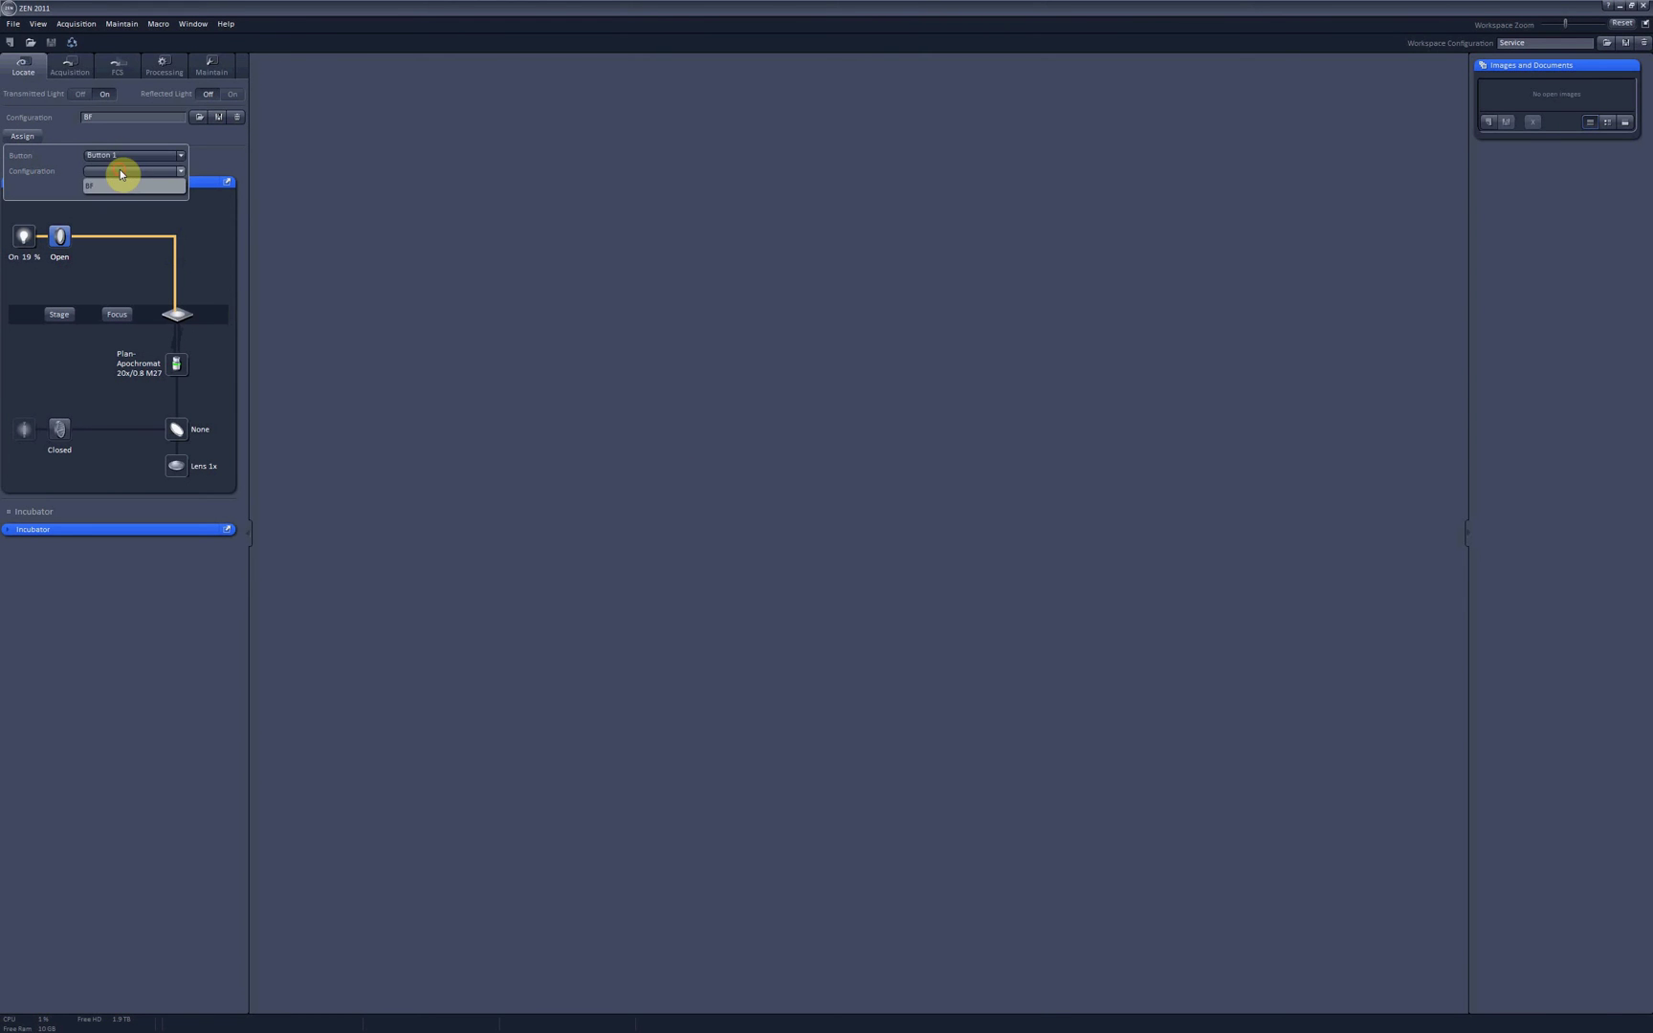
{"action": "left_click", "coordinate": [122, 184]}
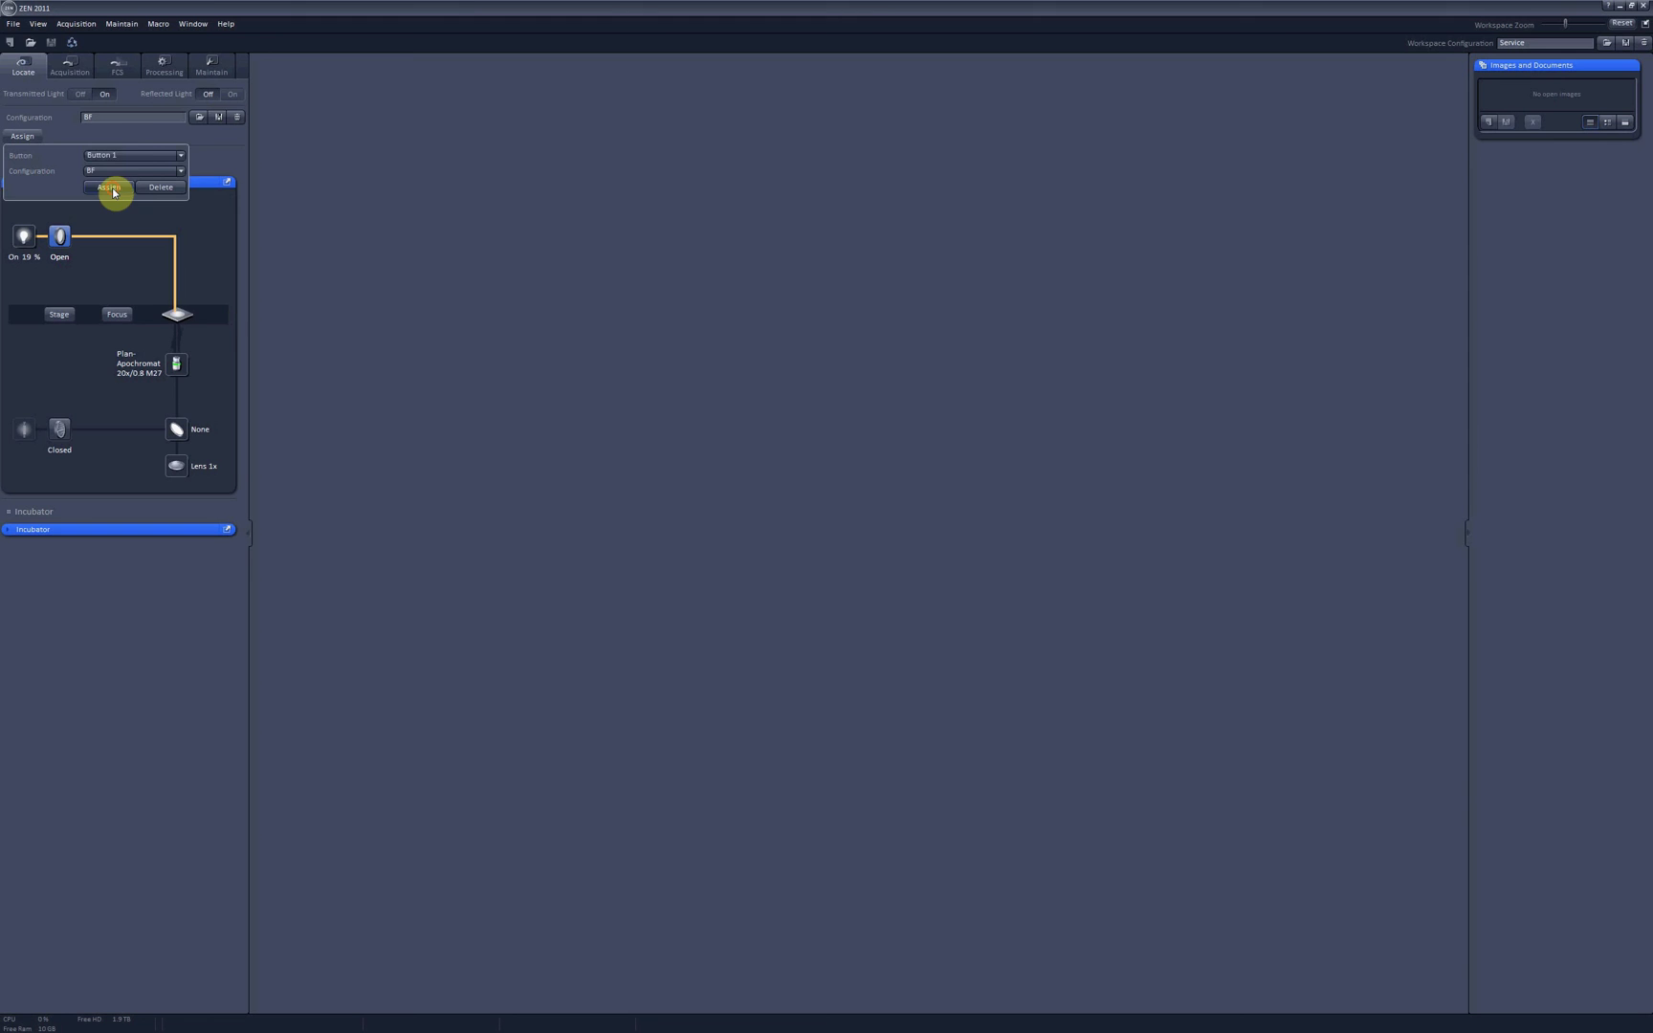
{"action": "left_click", "coordinate": [111, 189]}
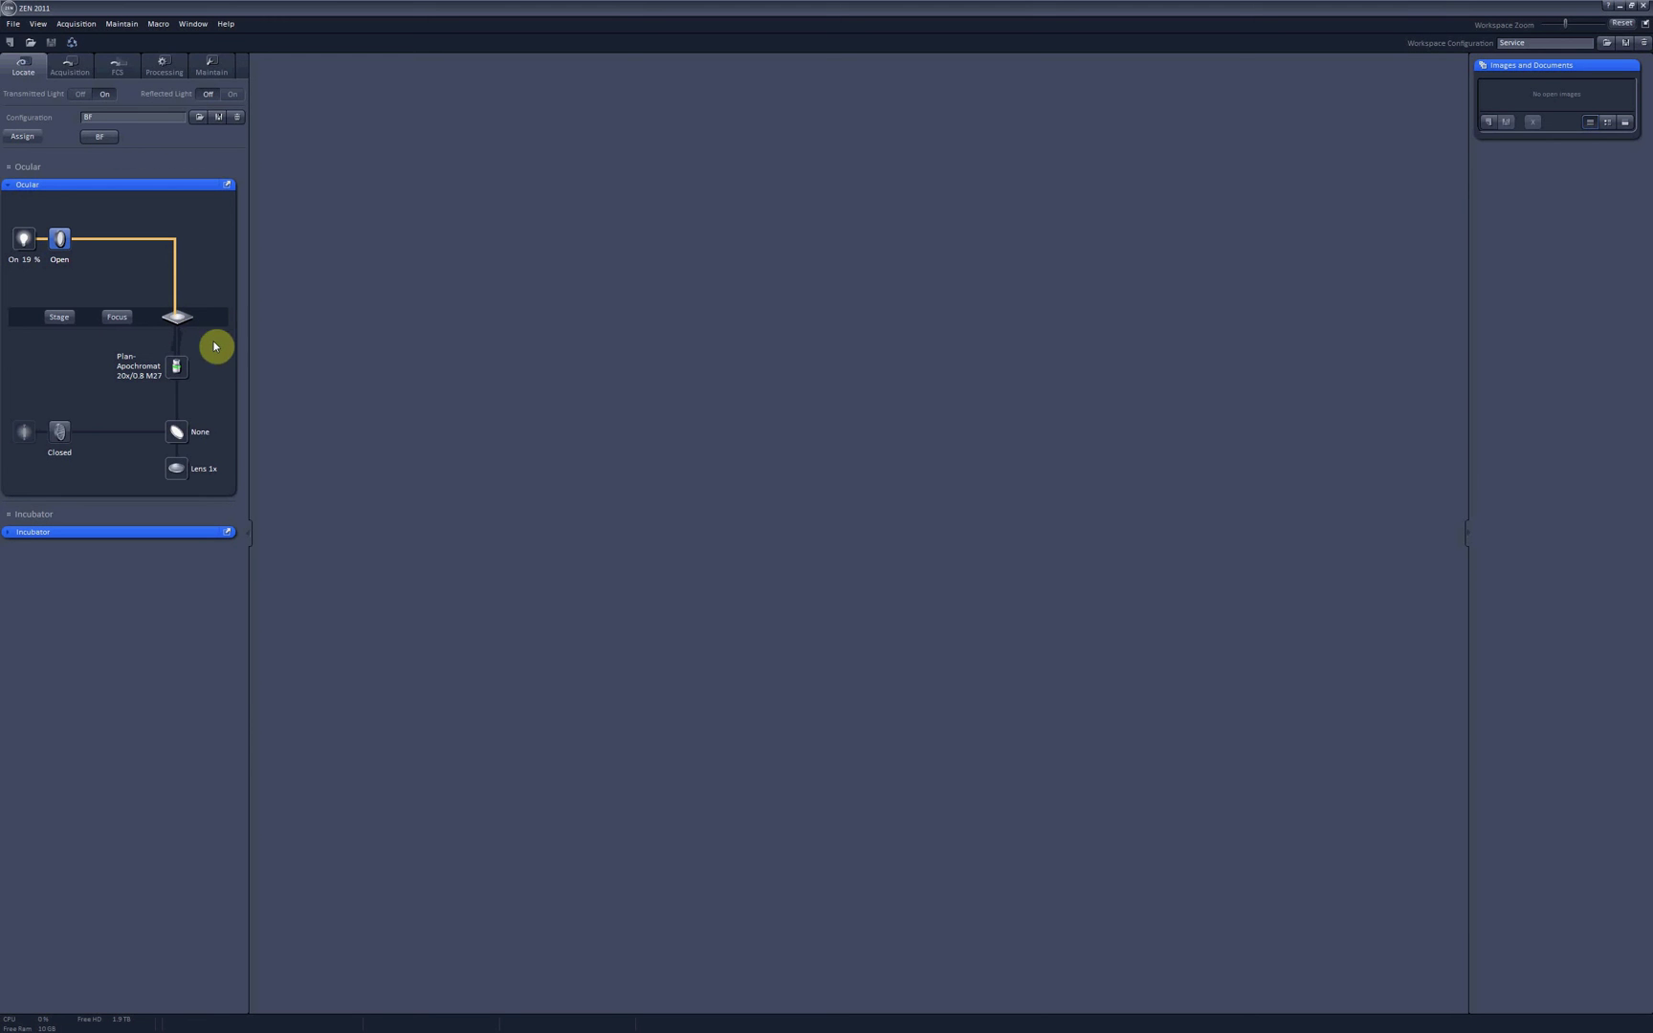
Set the reflector to Analyzer module Pol ACR and save it as configuration DIC.
{"action": "left_click", "coordinate": [178, 433]}
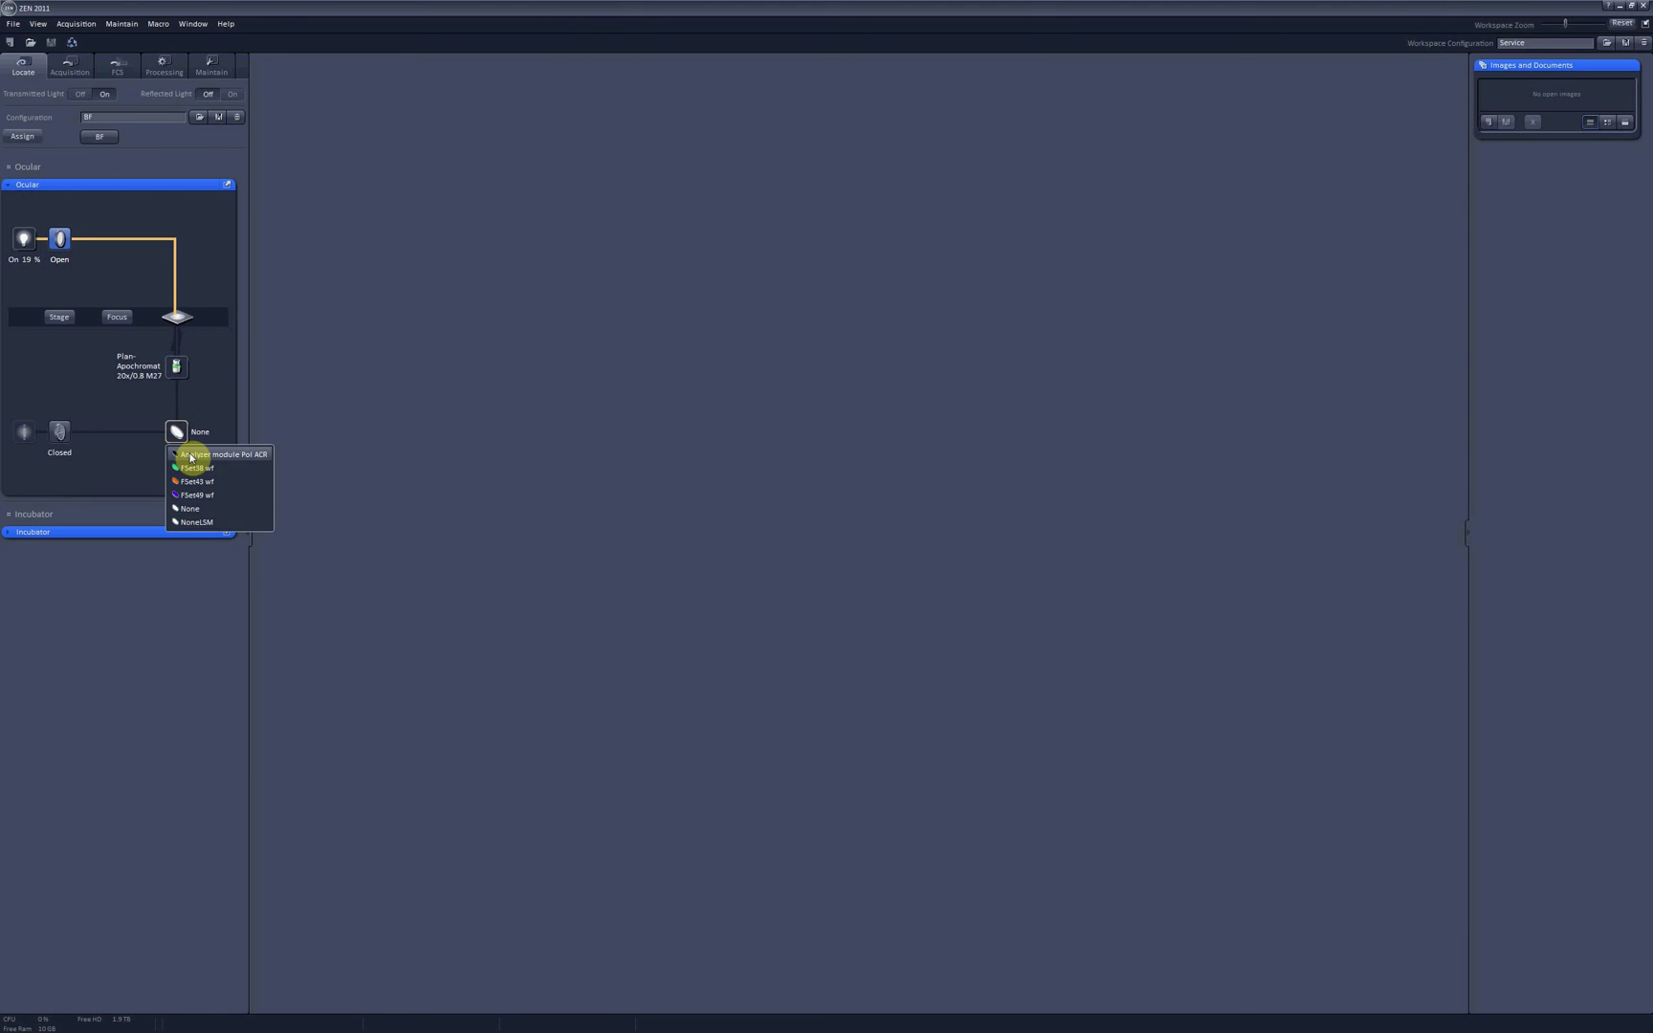
{"action": "left_click", "coordinate": [192, 455]}
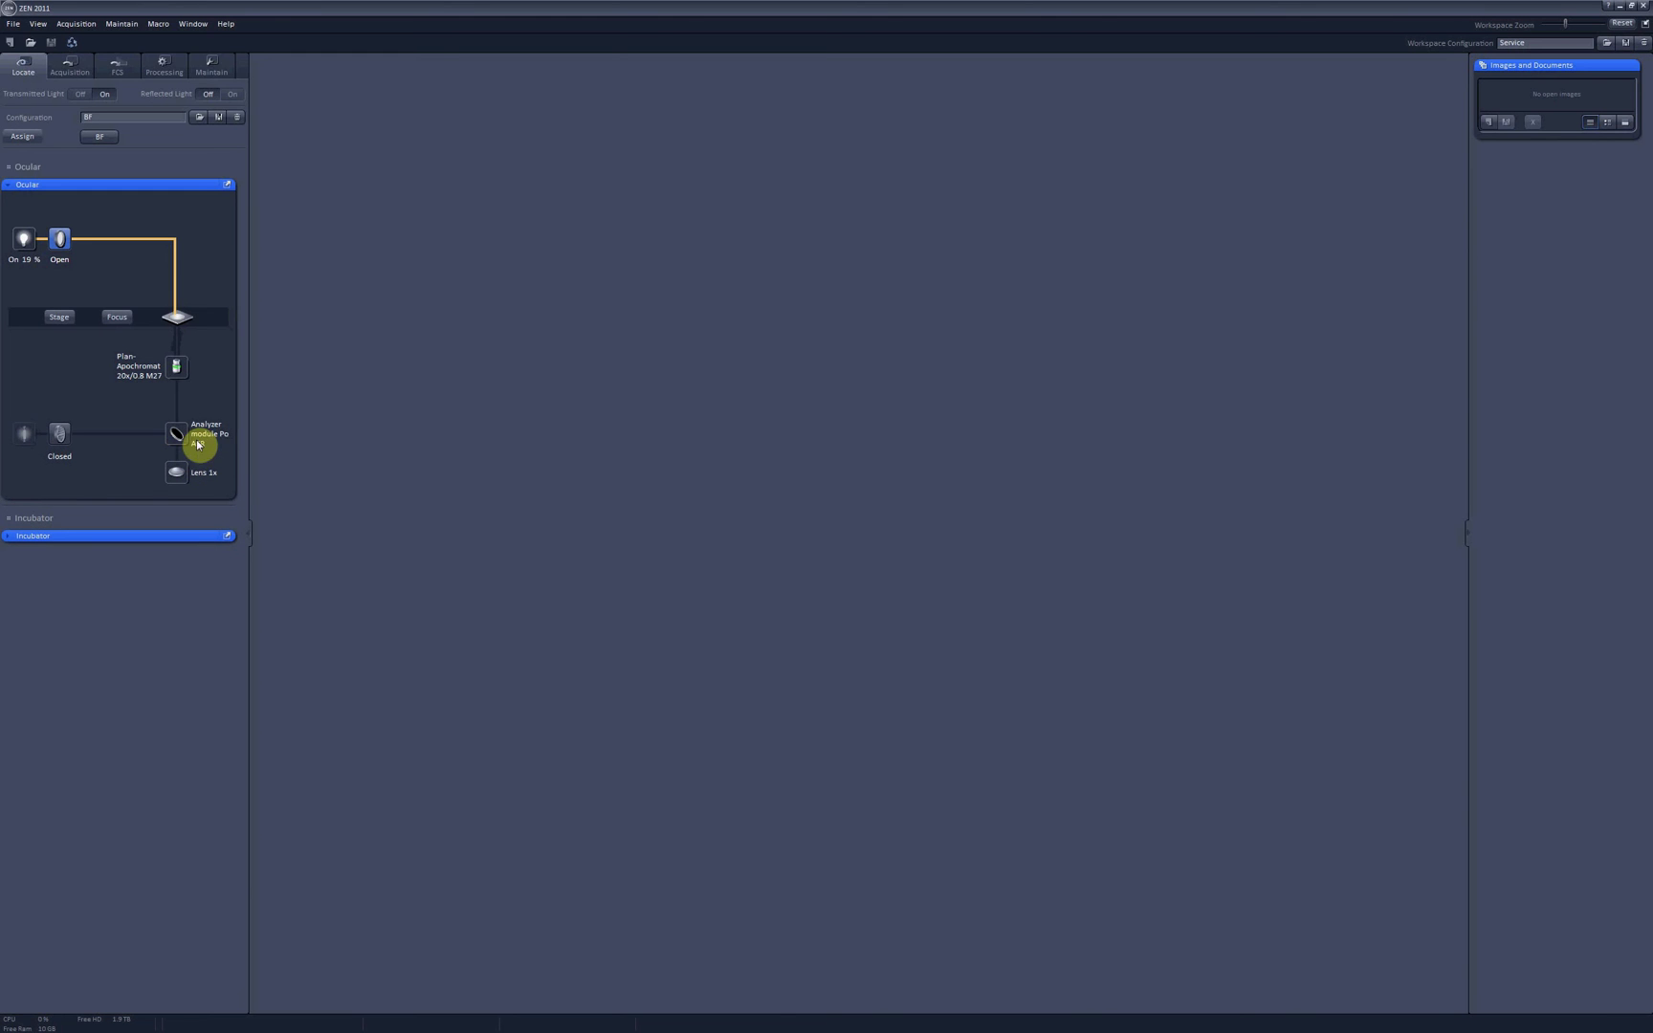
{"action": "left_click", "coordinate": [222, 122]}
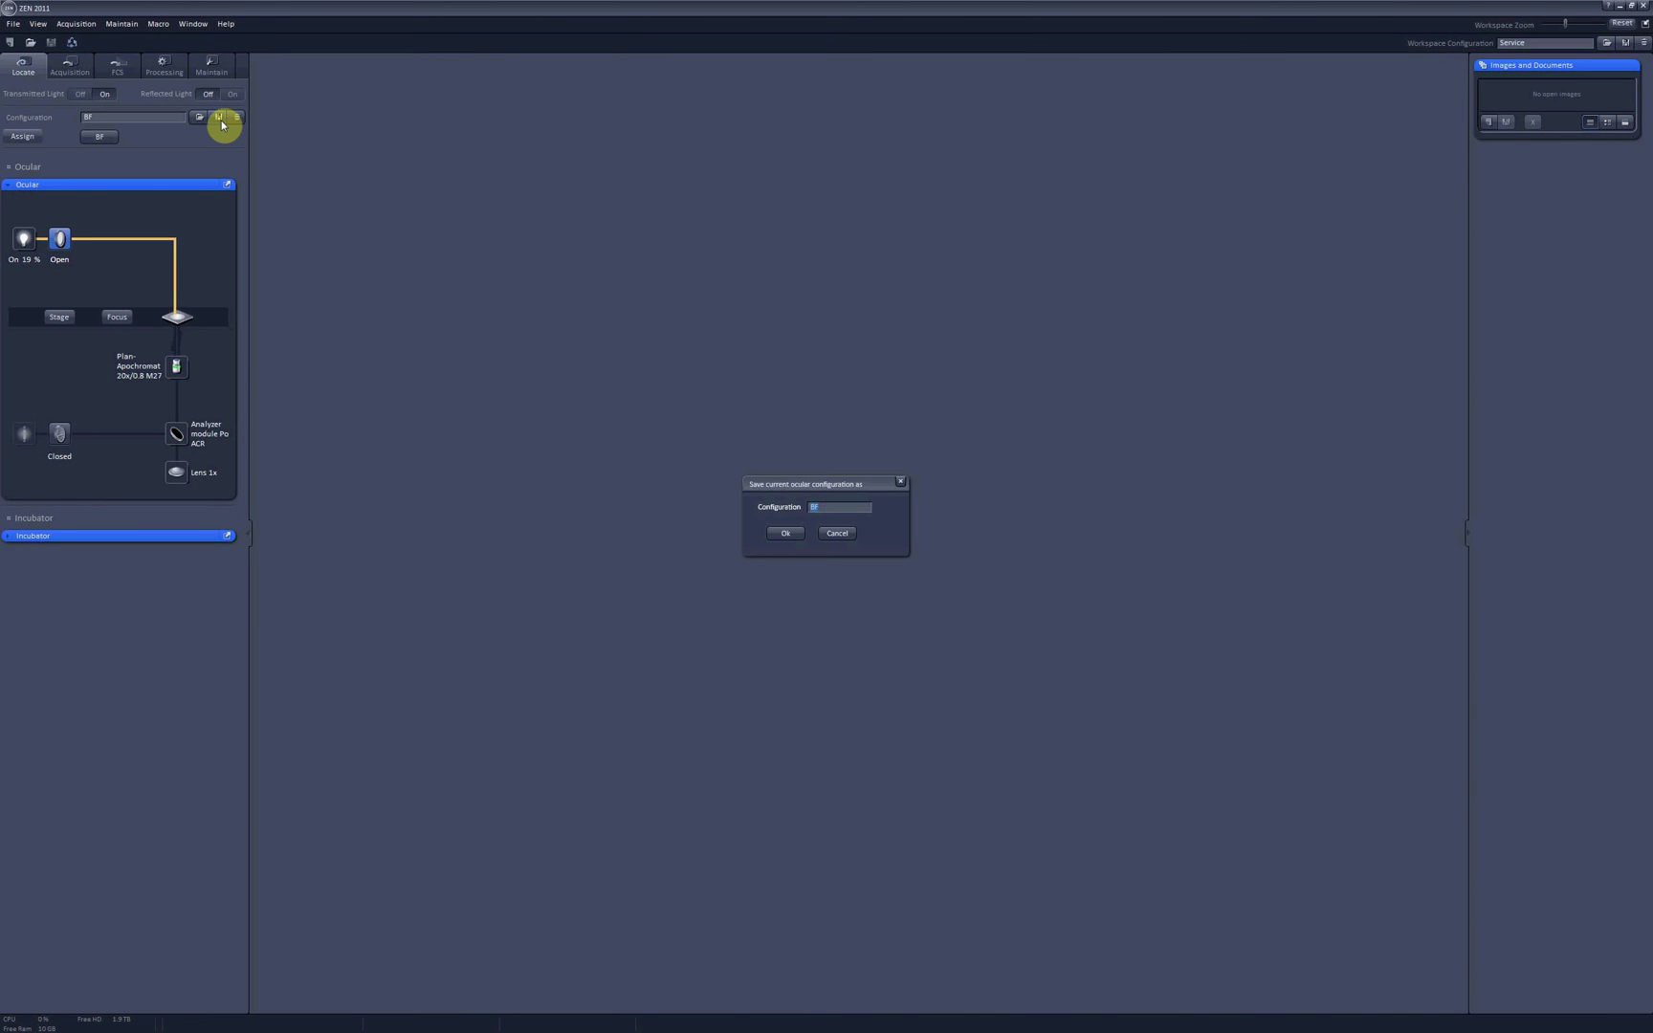
{"action": "left_click", "coordinate": [792, 537]}
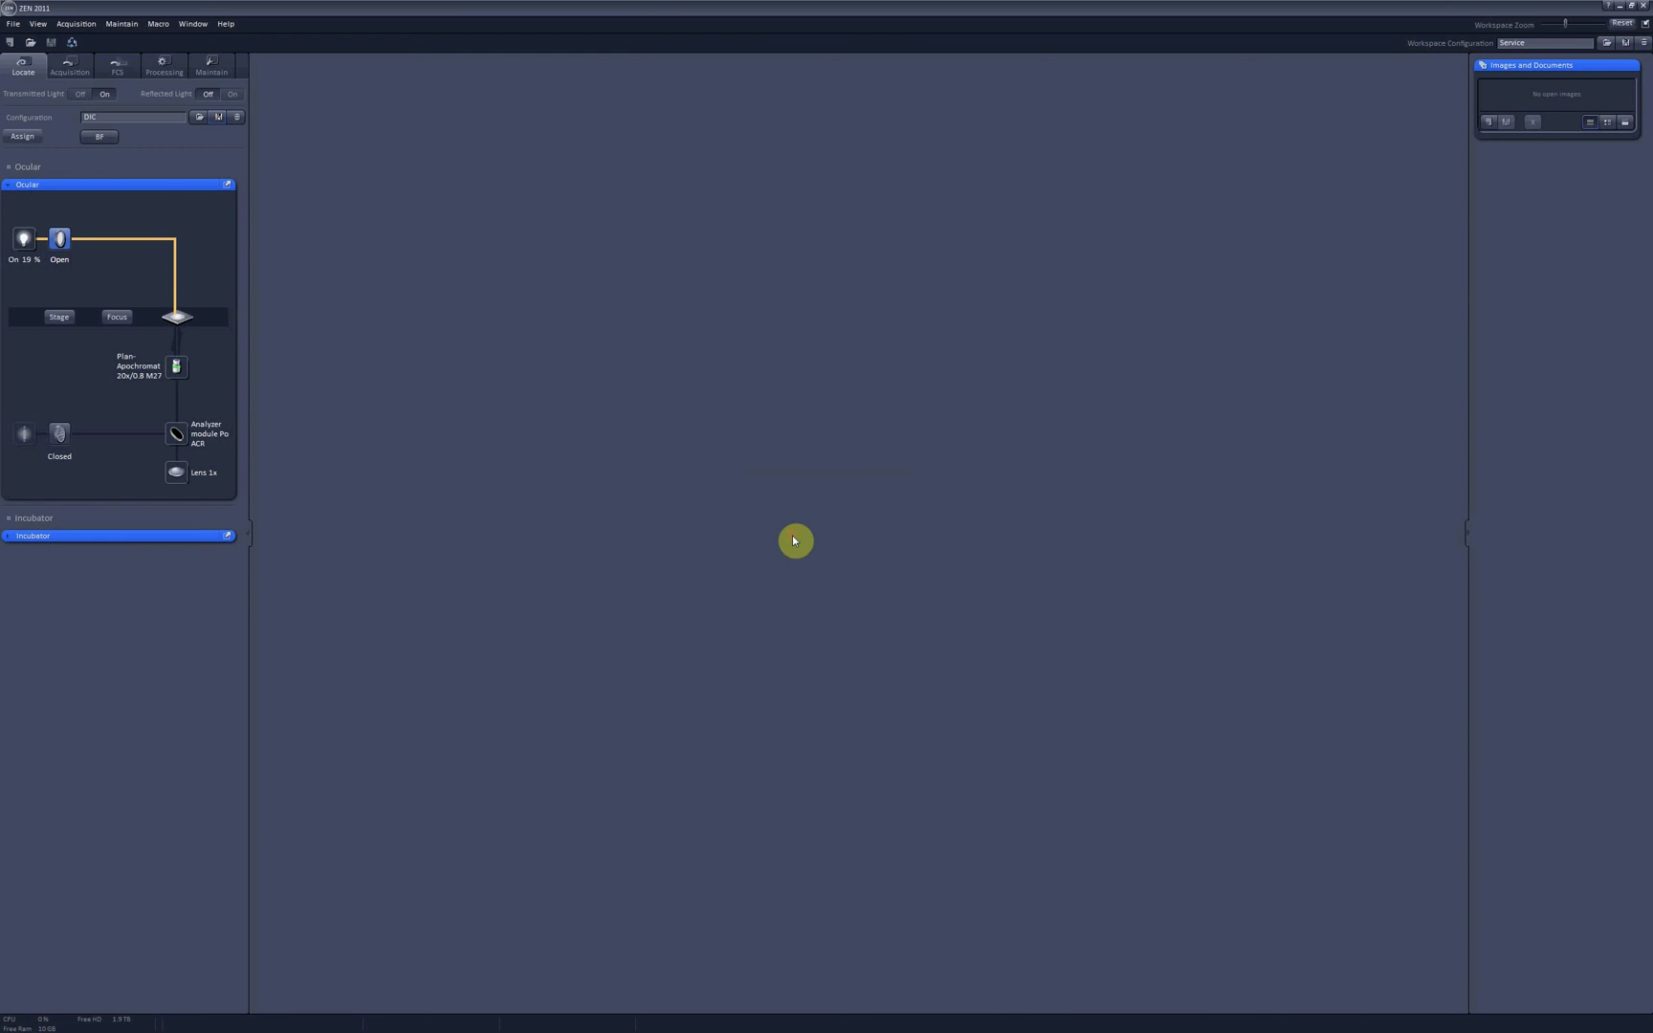
Assign the DIC configuration to quick-setting Button 2.
{"action": "left_click", "coordinate": [23, 137]}
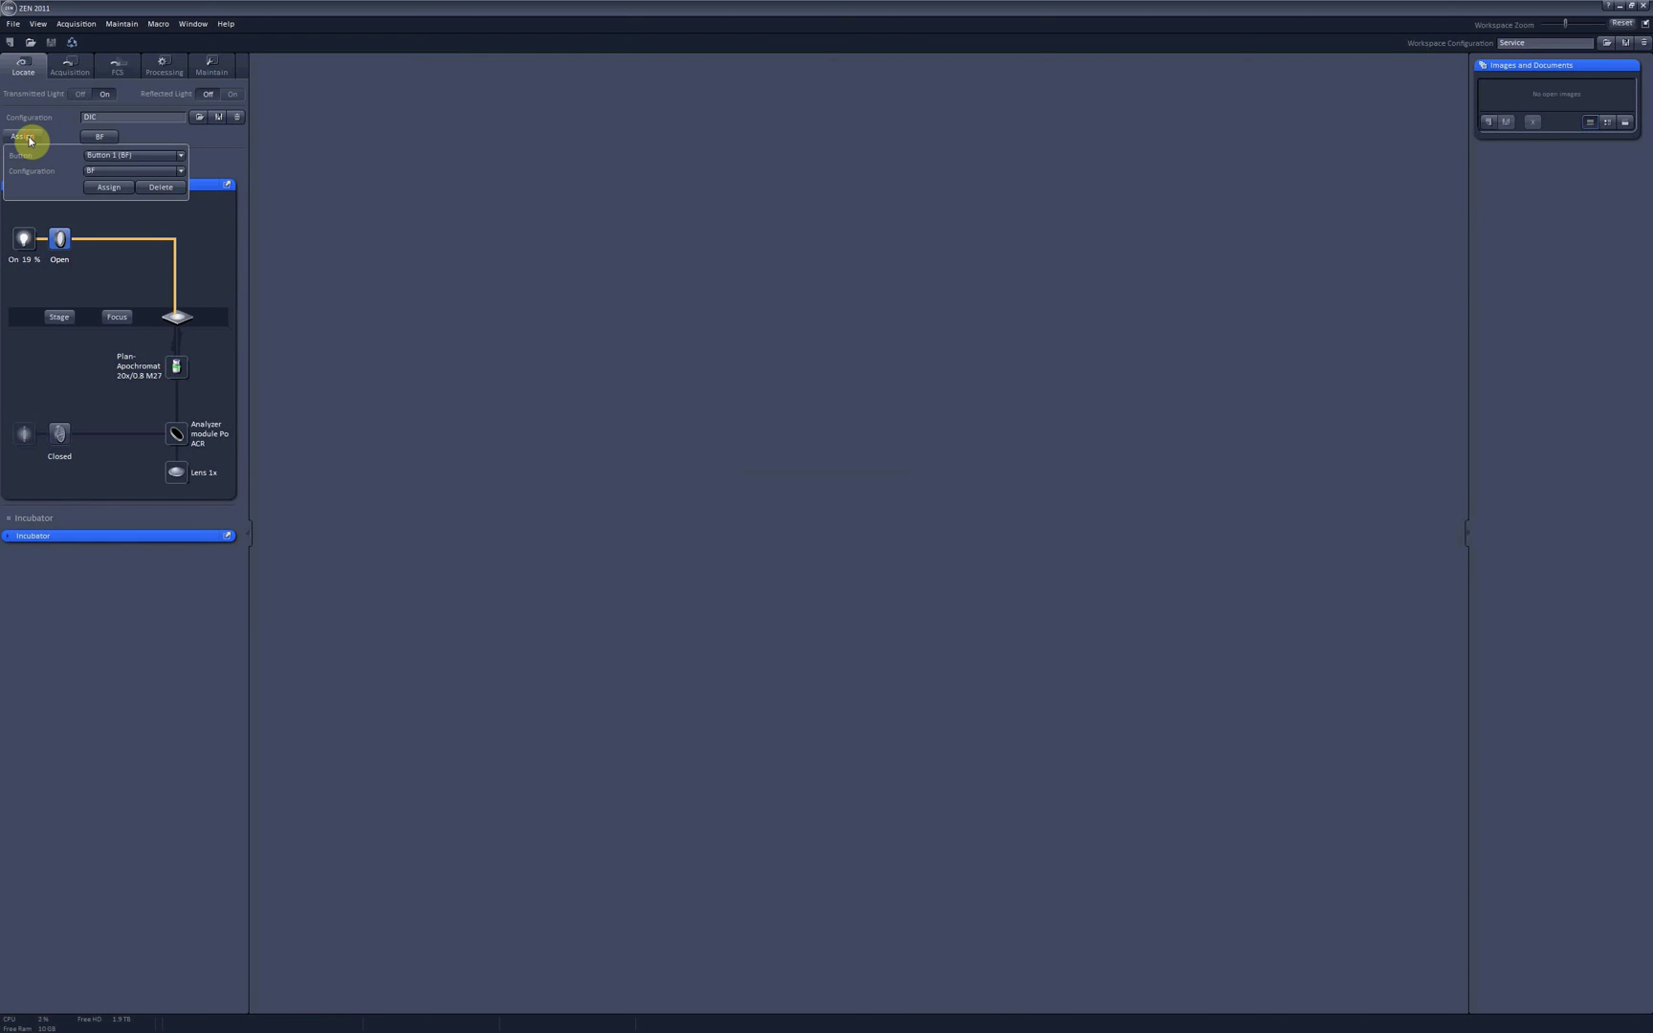
{"action": "left_click", "coordinate": [124, 156]}
{"action": "left_click", "coordinate": [127, 182]}
{"action": "left_click", "coordinate": [125, 172]}
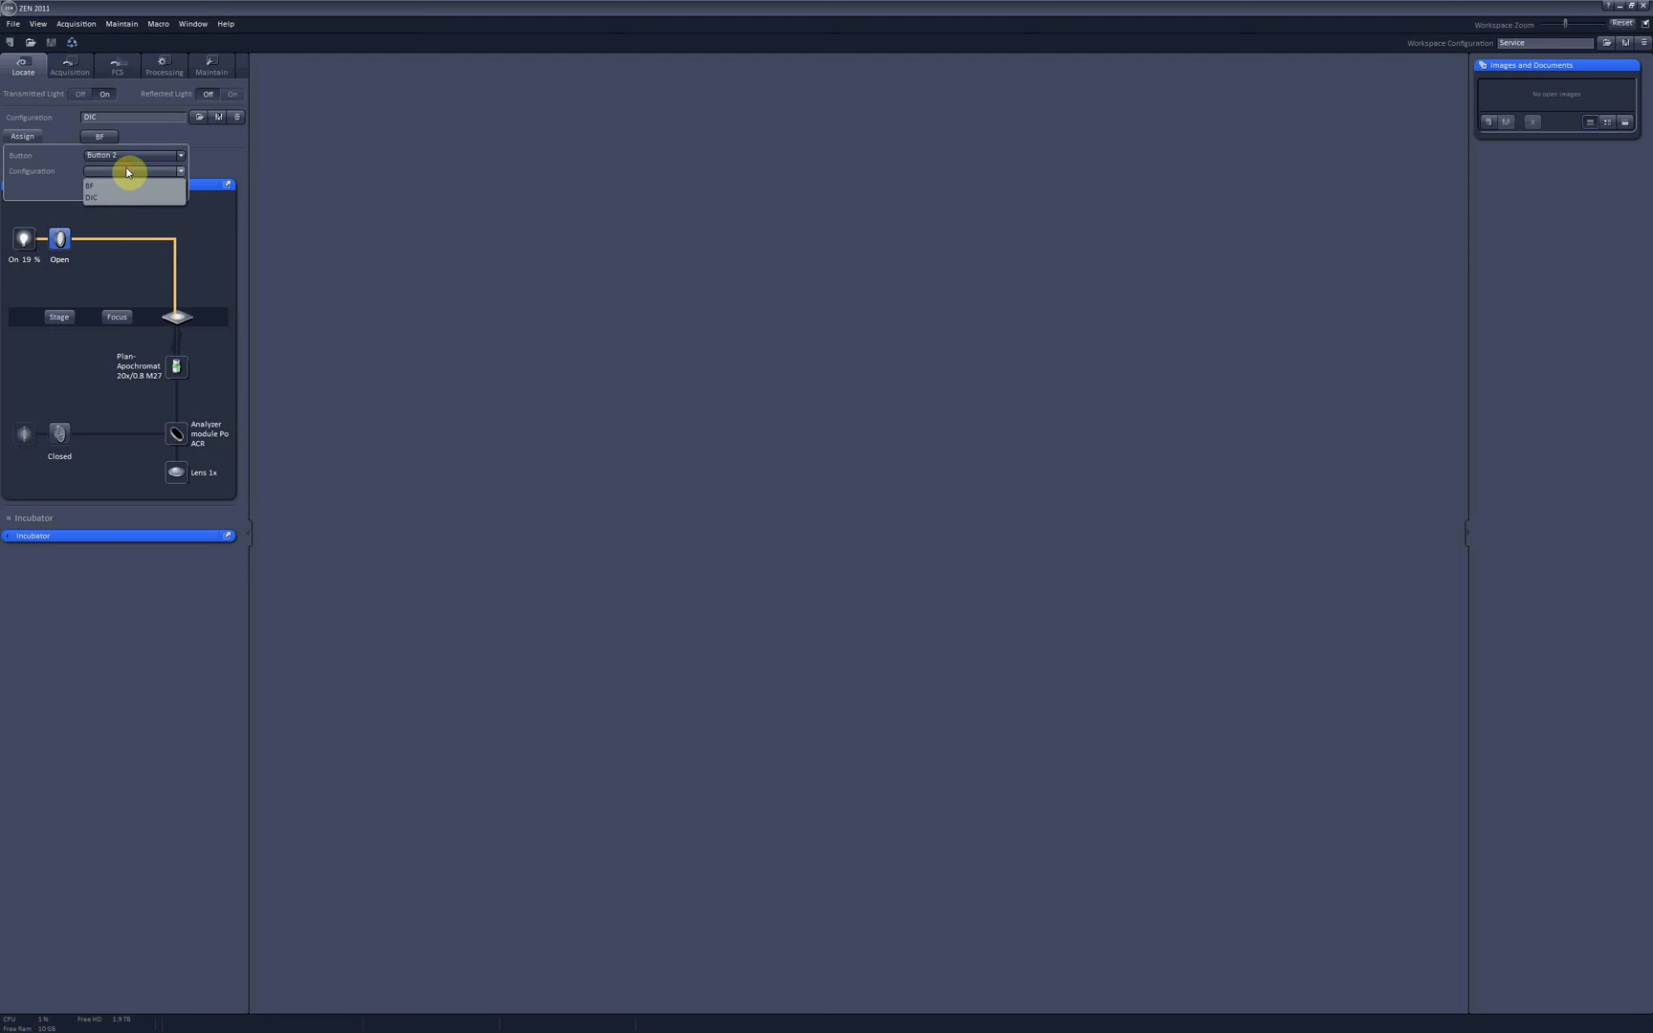
{"action": "left_click", "coordinate": [133, 198]}
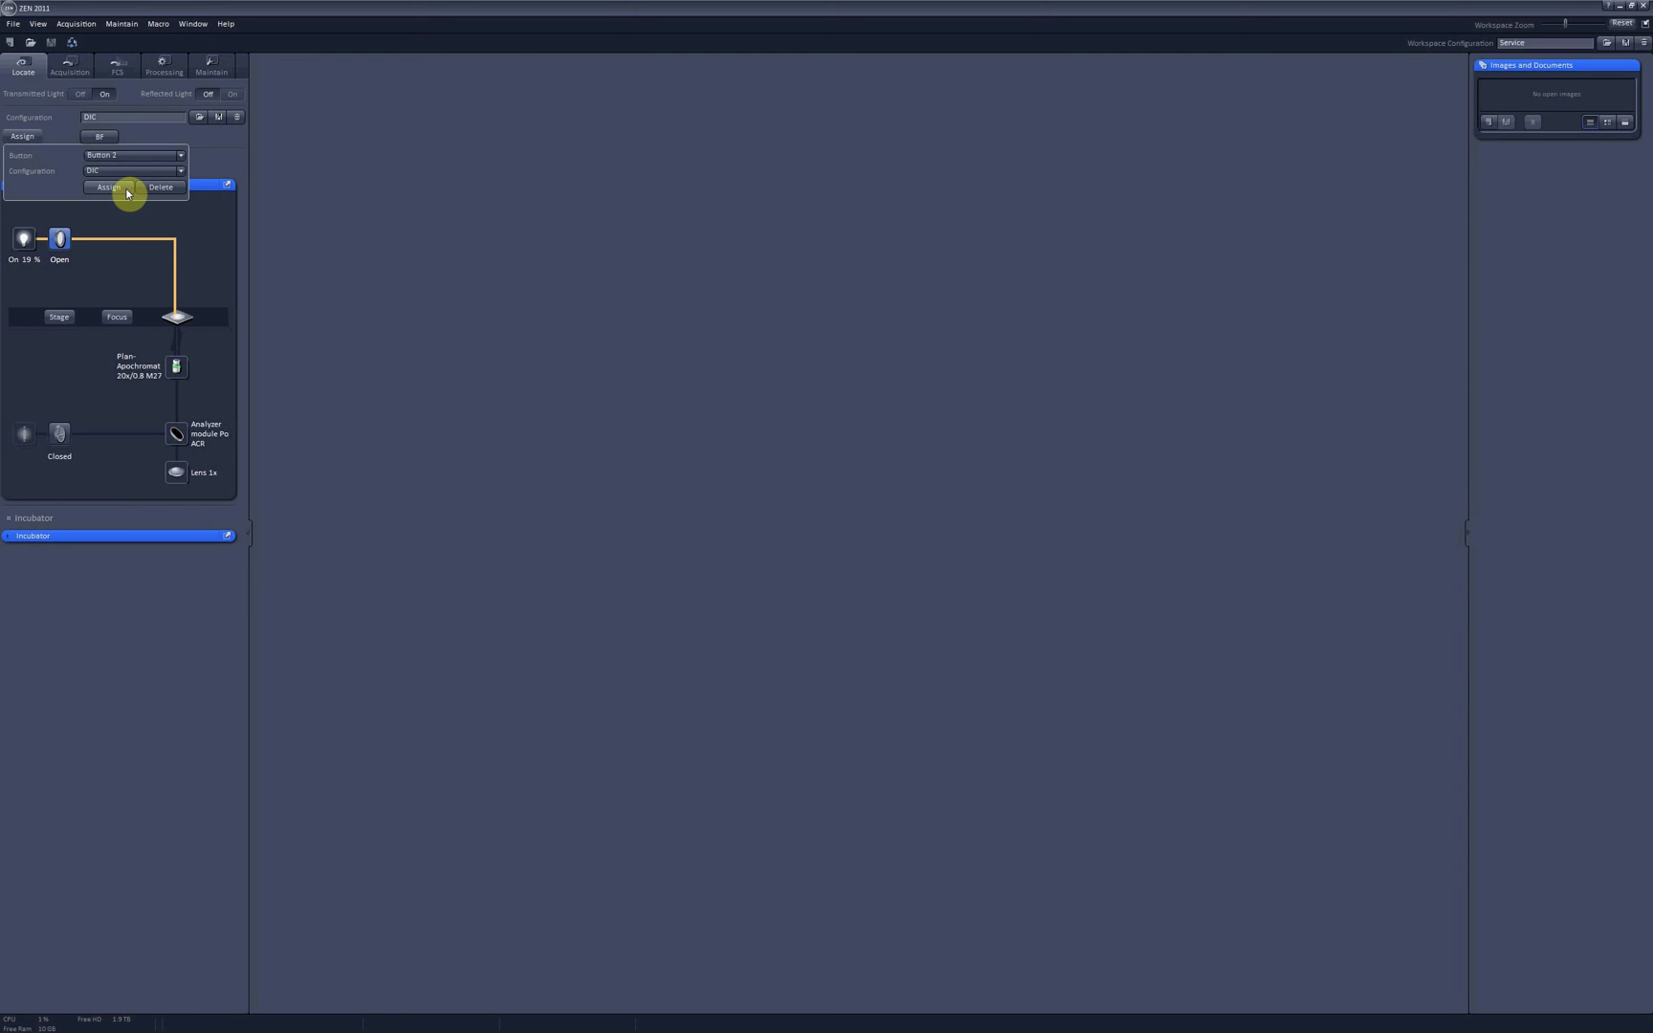
{"action": "left_click", "coordinate": [119, 189]}
{"action": "left_click", "coordinate": [172, 137]}
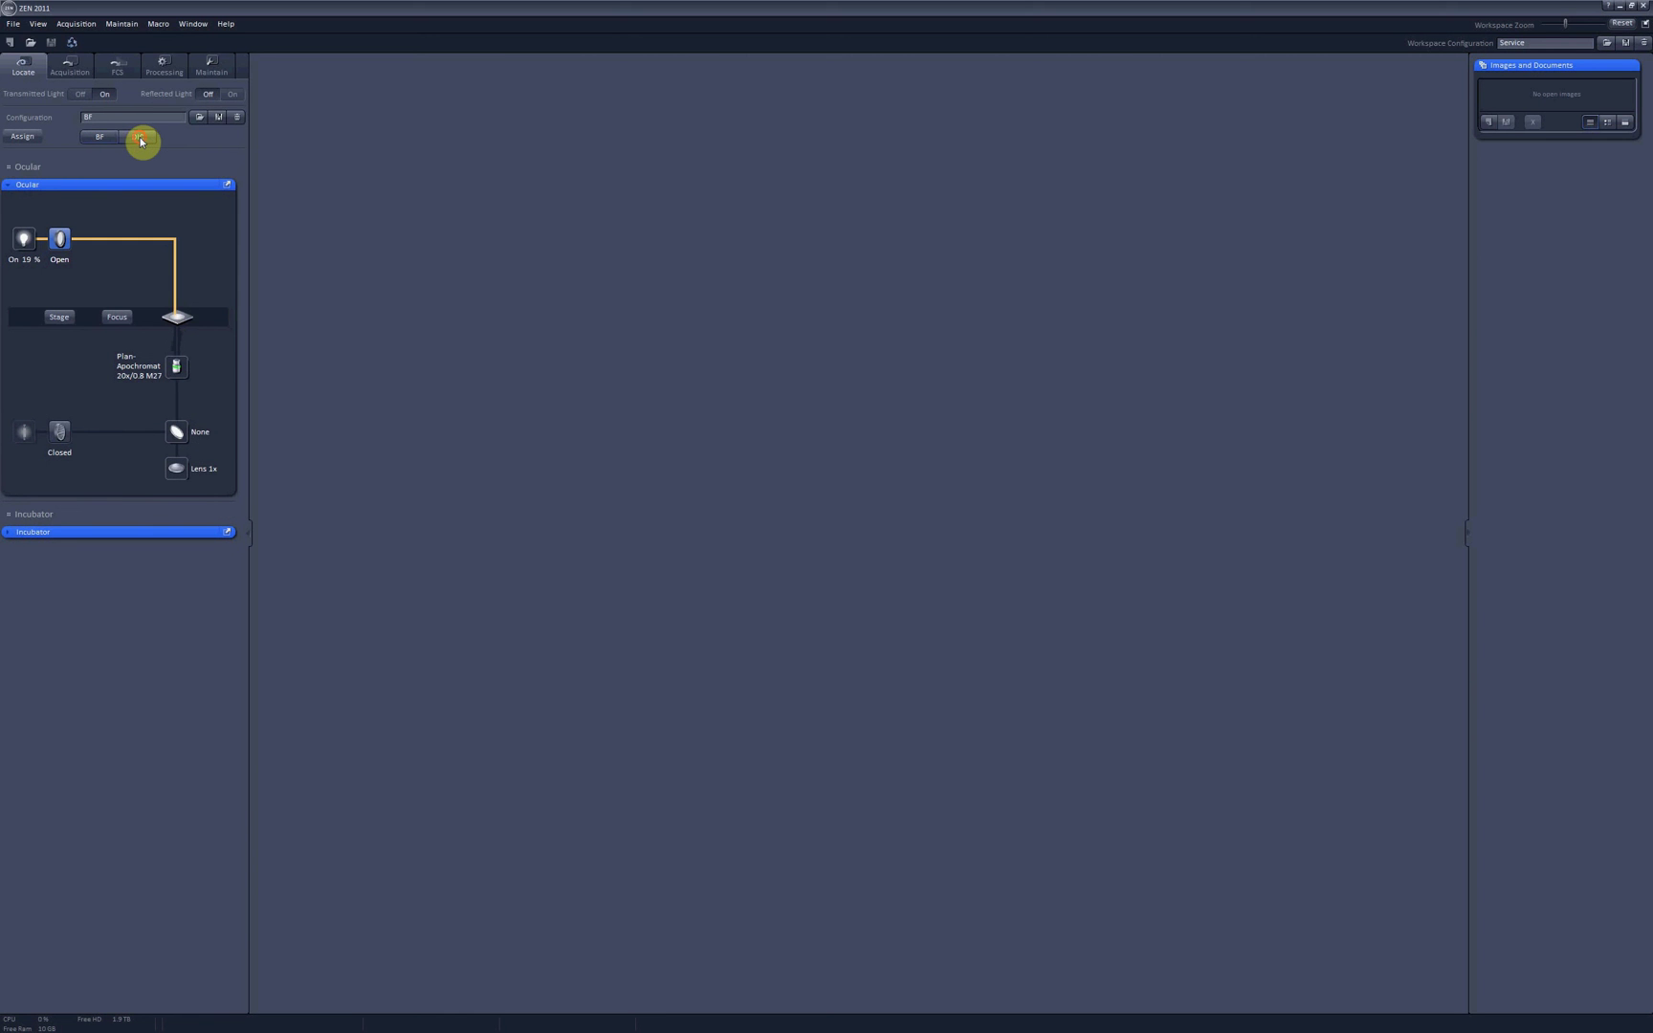
Recall BF, close the transmitted-light shutter and switch the transmitted lamp off.
{"action": "left_click", "coordinate": [92, 137]}
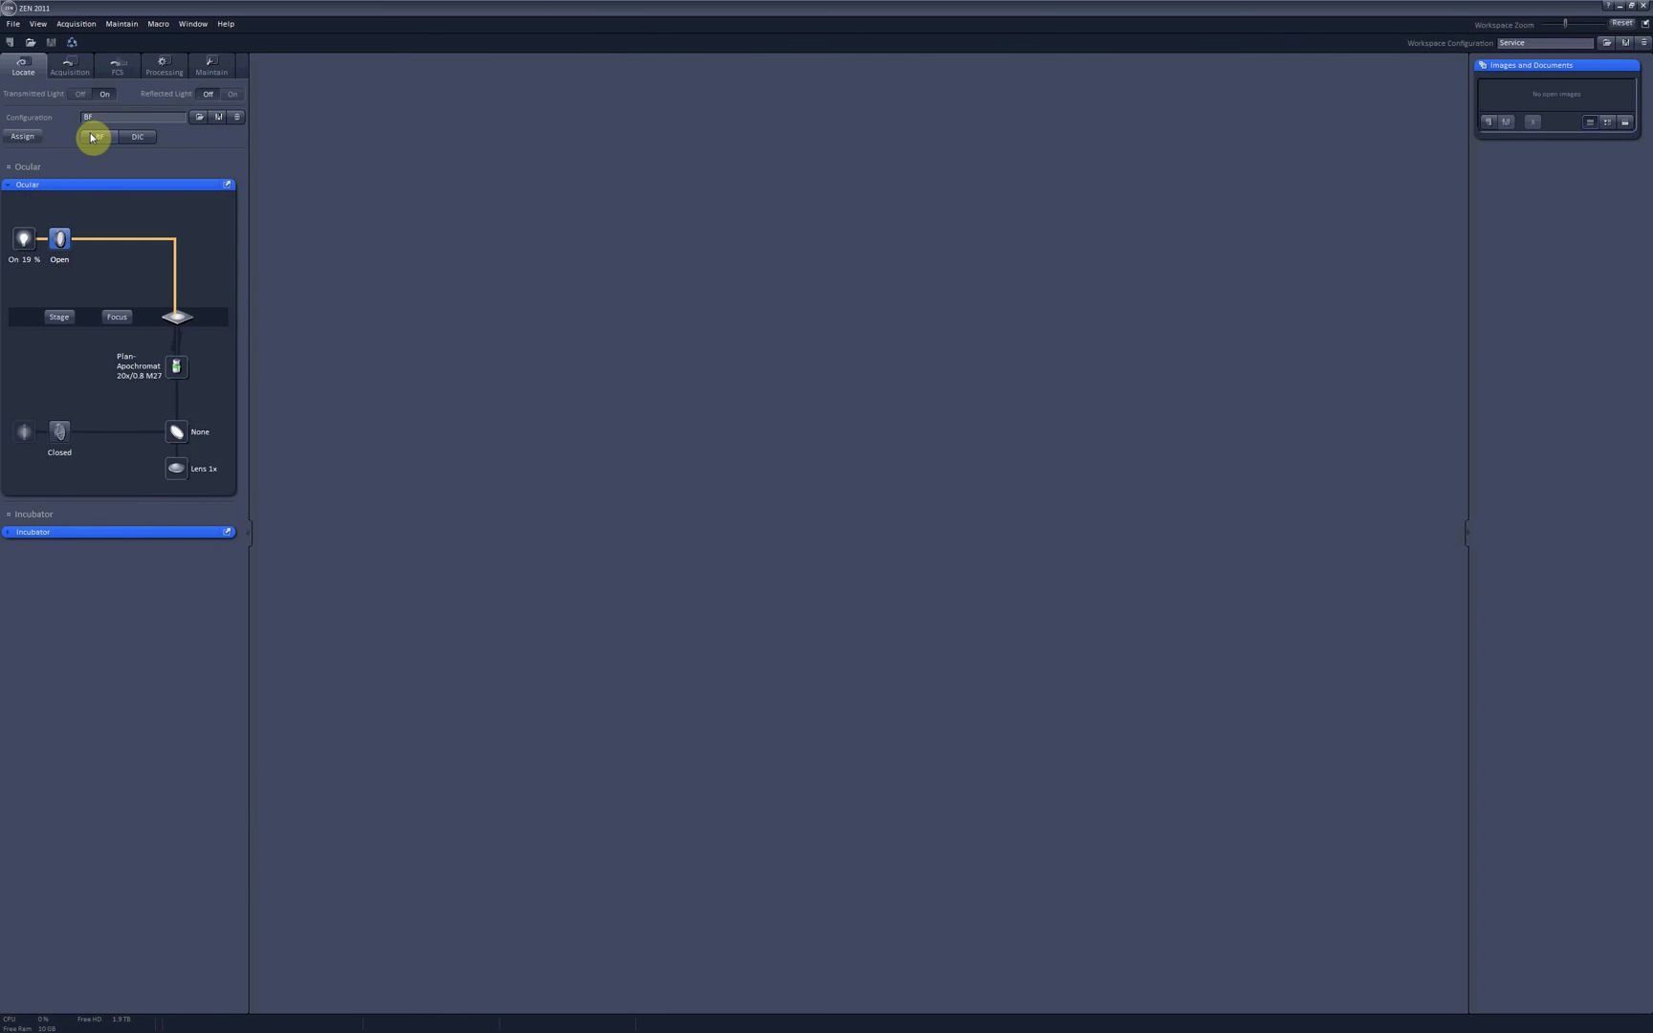
{"action": "left_click", "coordinate": [61, 244]}
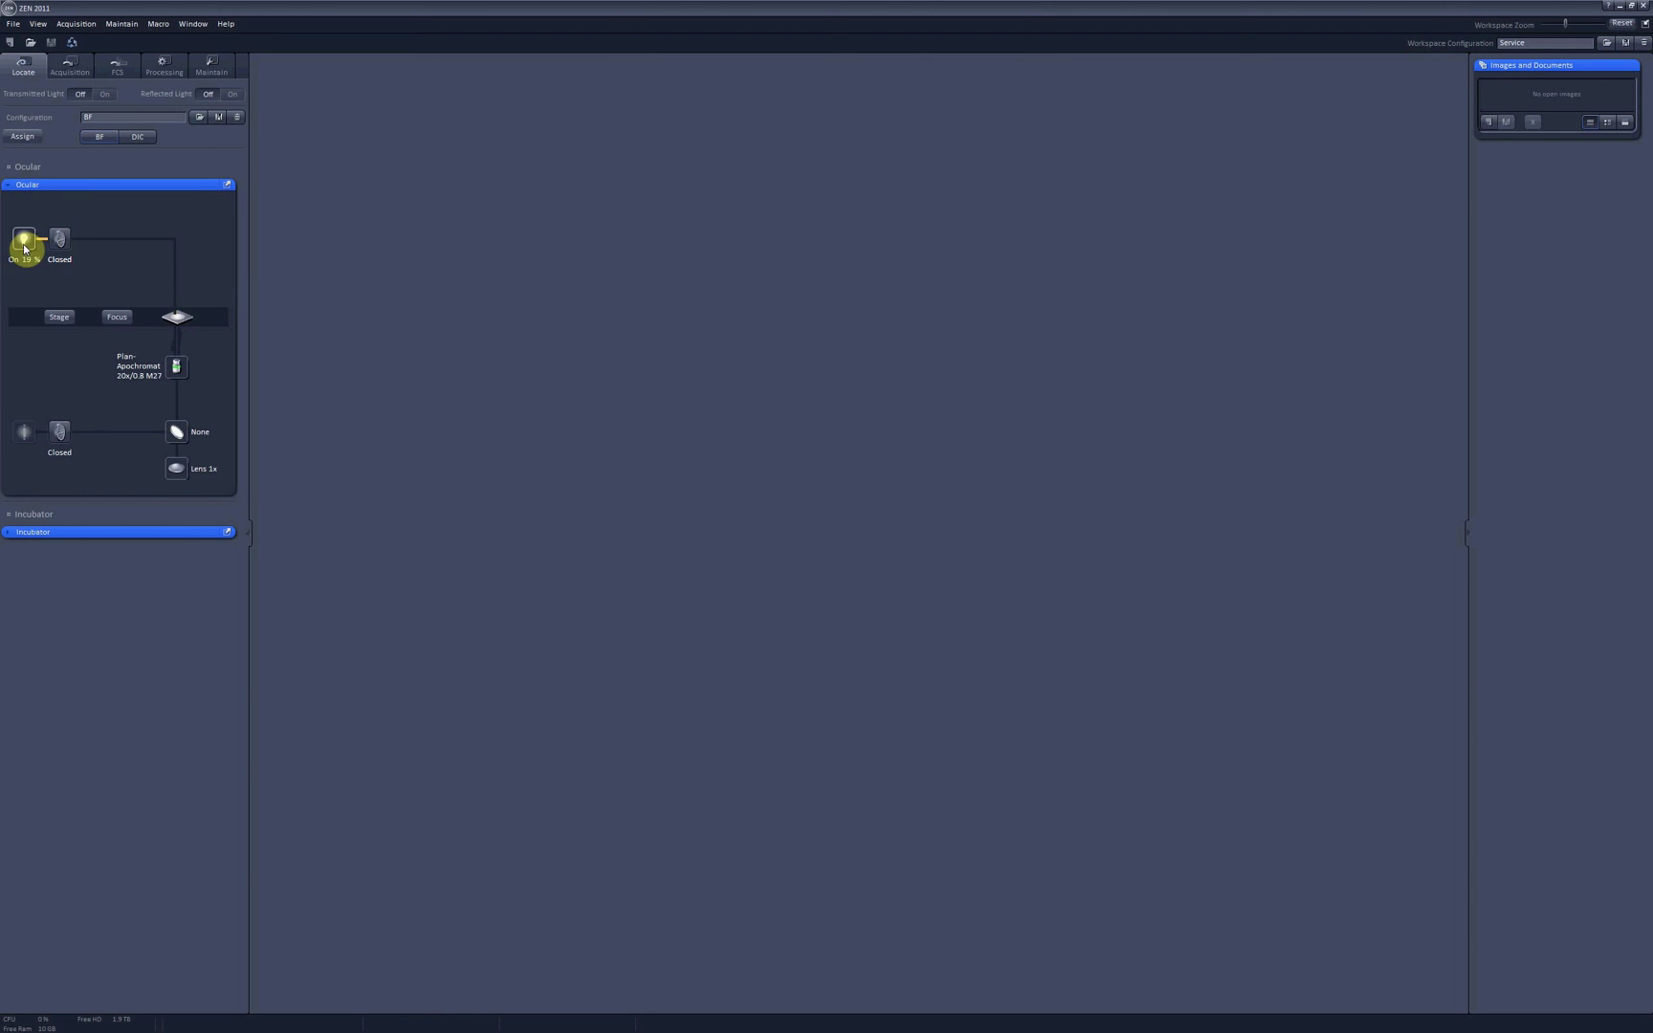
{"action": "left_click", "coordinate": [23, 244]}
{"action": "left_click", "coordinate": [103, 284]}
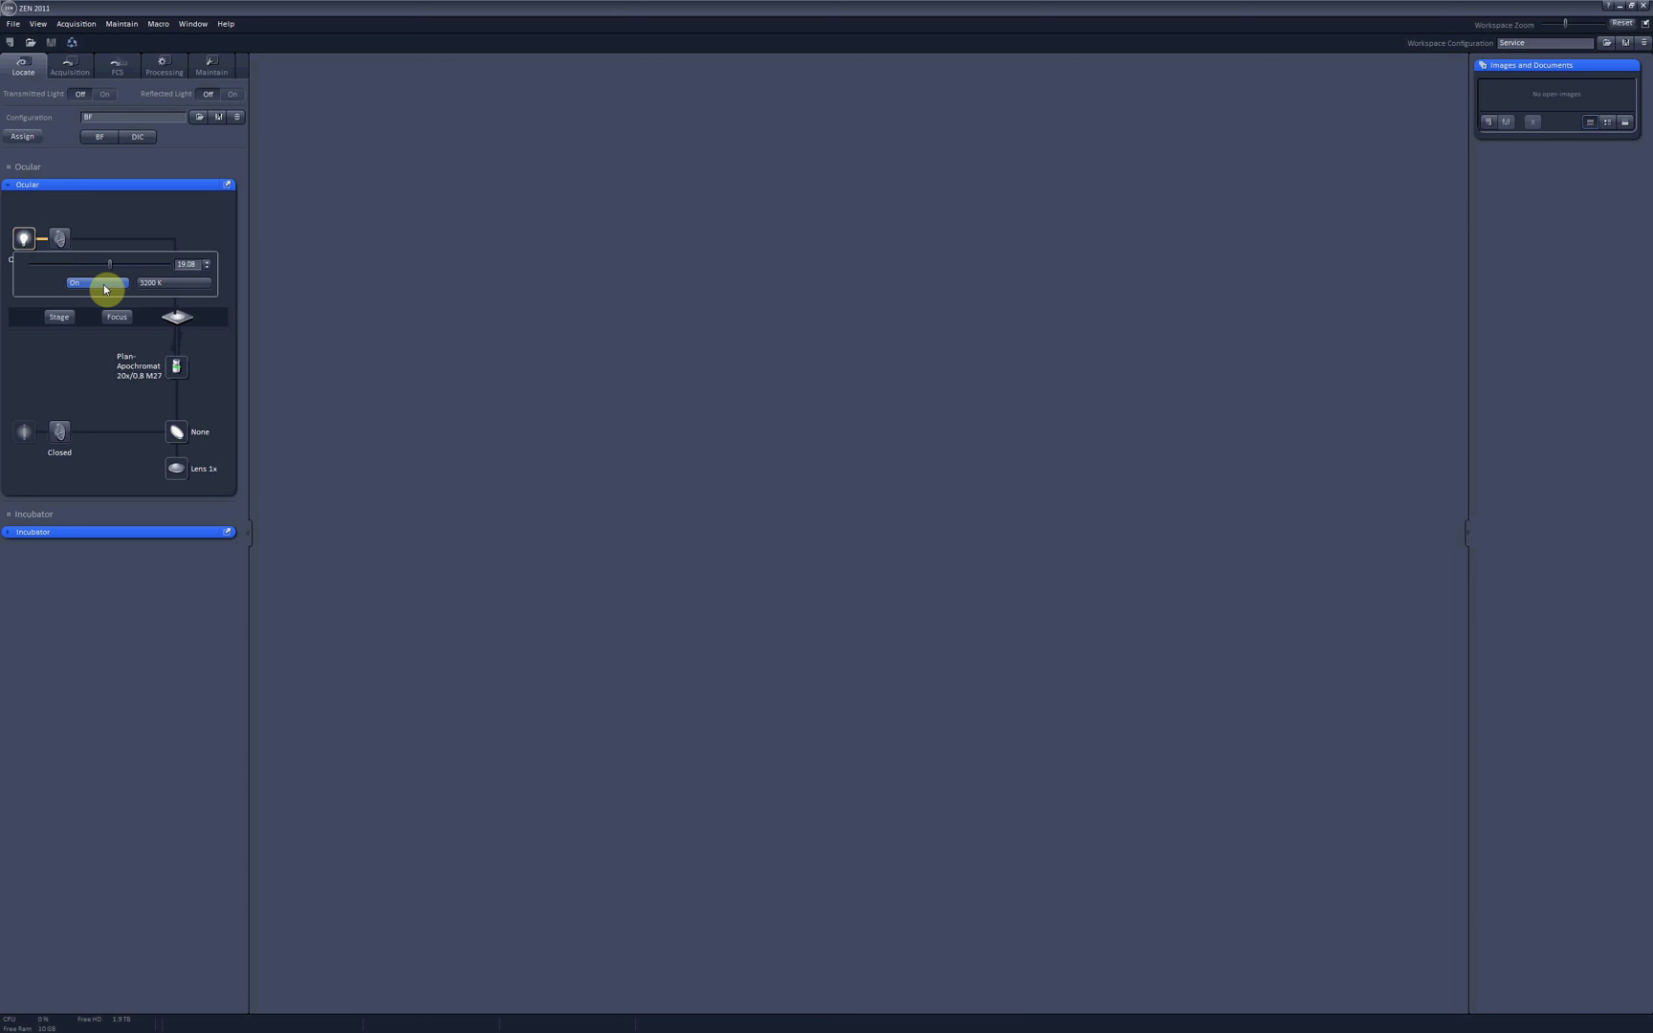
{"action": "left_click", "coordinate": [103, 284]}
Open the reflected-light shutter, select the FSet38 wf filter, and save as configuration GFP.
{"action": "left_click", "coordinate": [59, 433]}
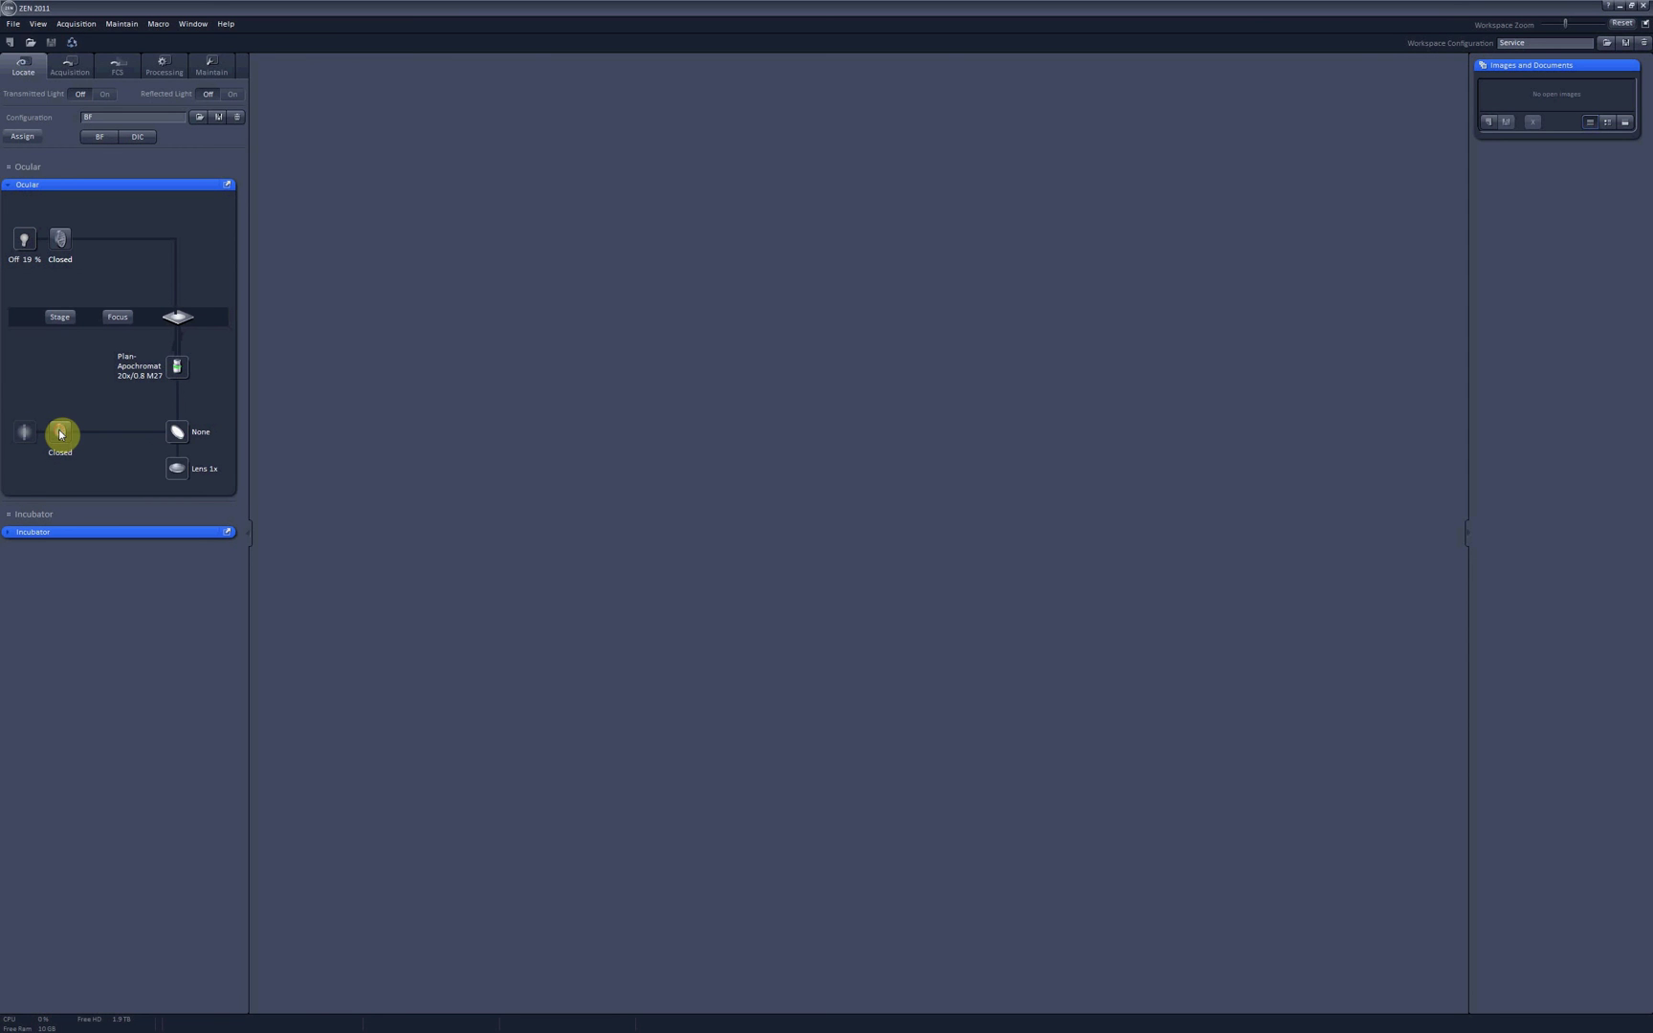
{"action": "left_click", "coordinate": [178, 436]}
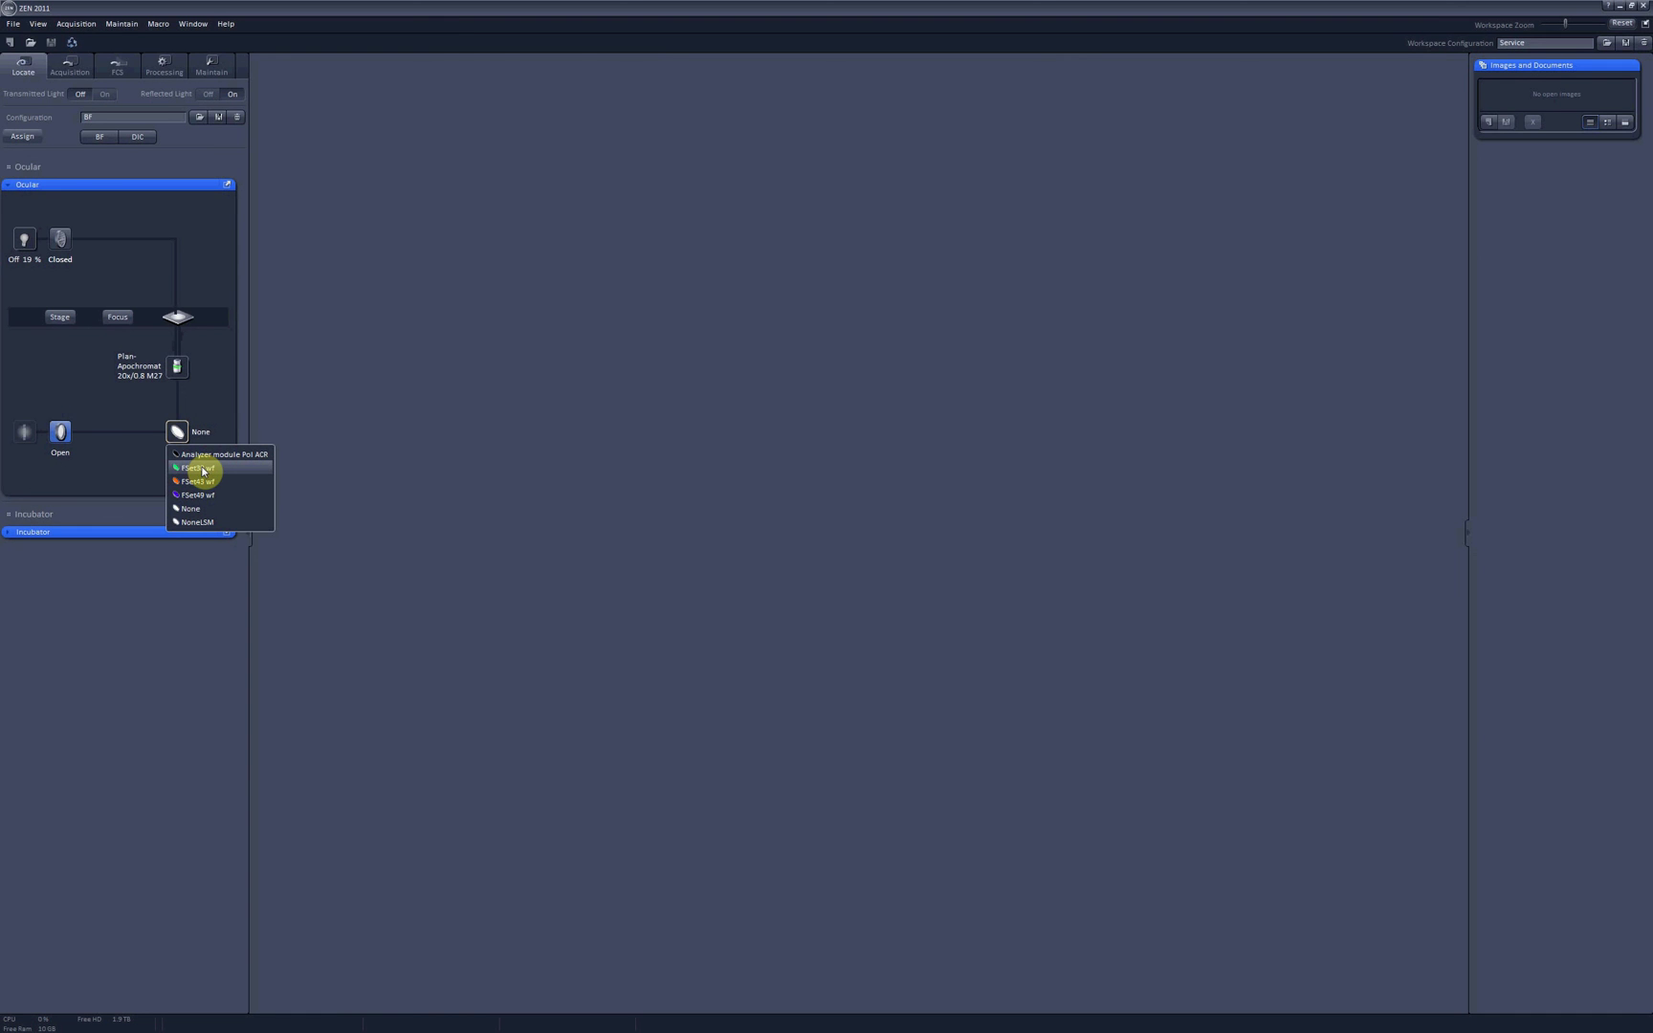
{"action": "left_click", "coordinate": [203, 468]}
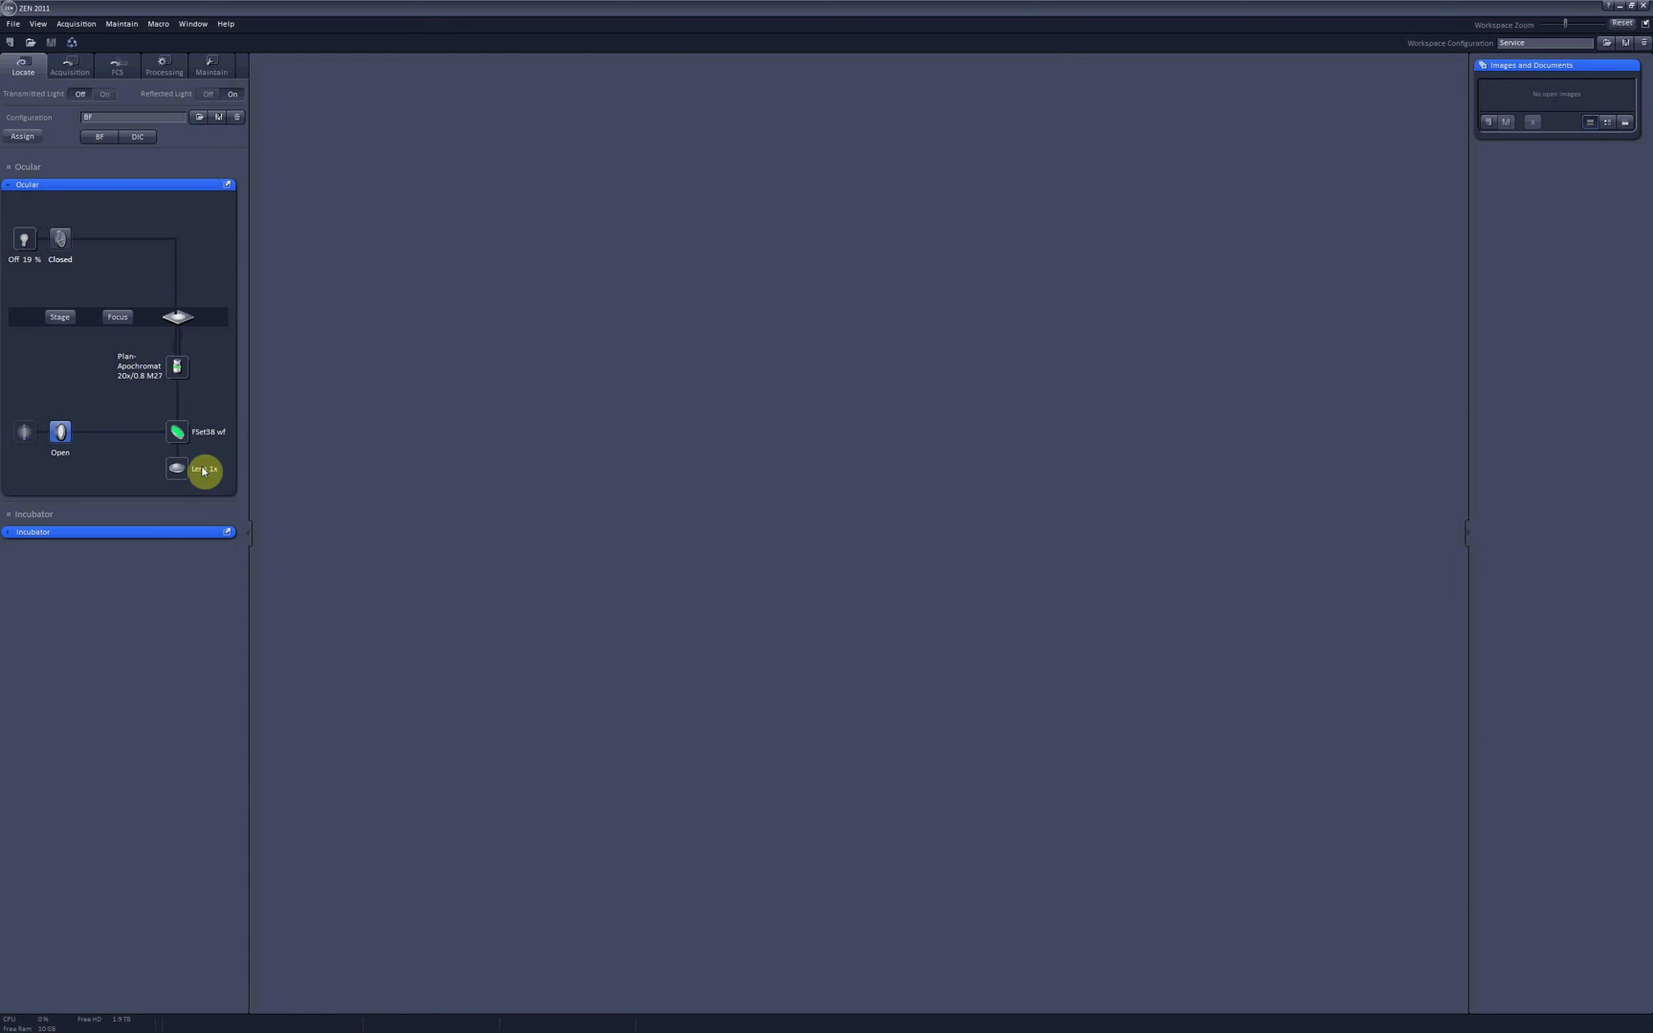
{"action": "left_click", "coordinate": [219, 119]}
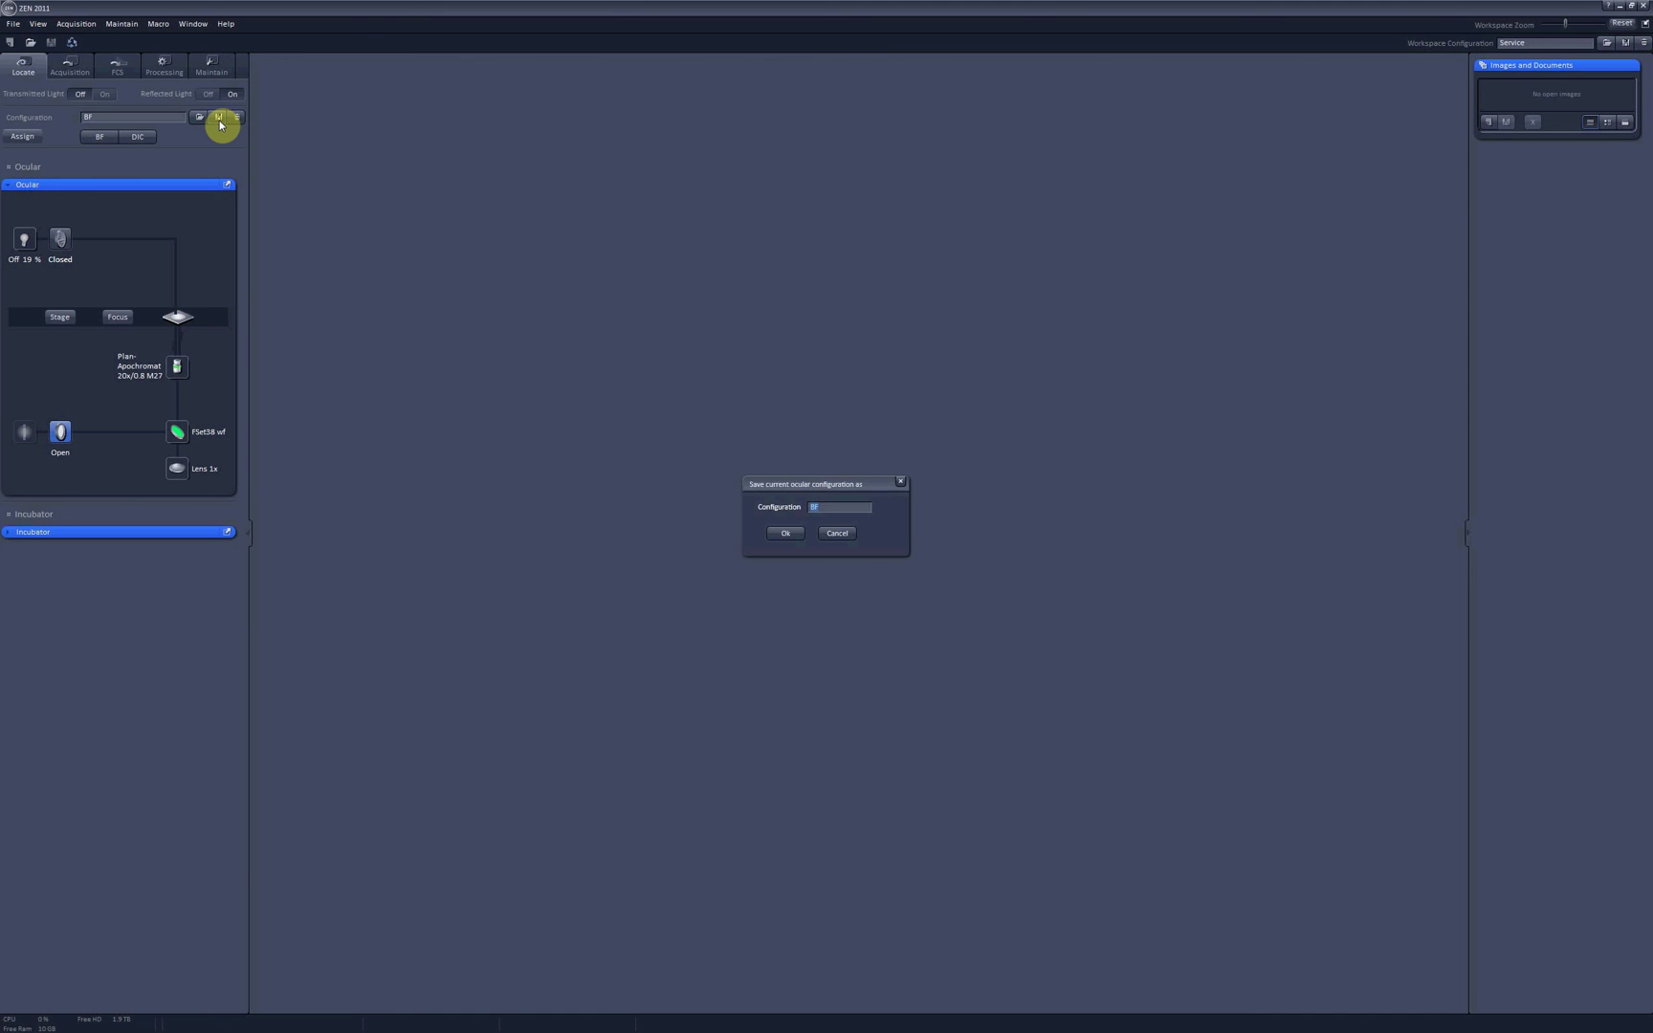
{"action": "key", "text": "Return"}
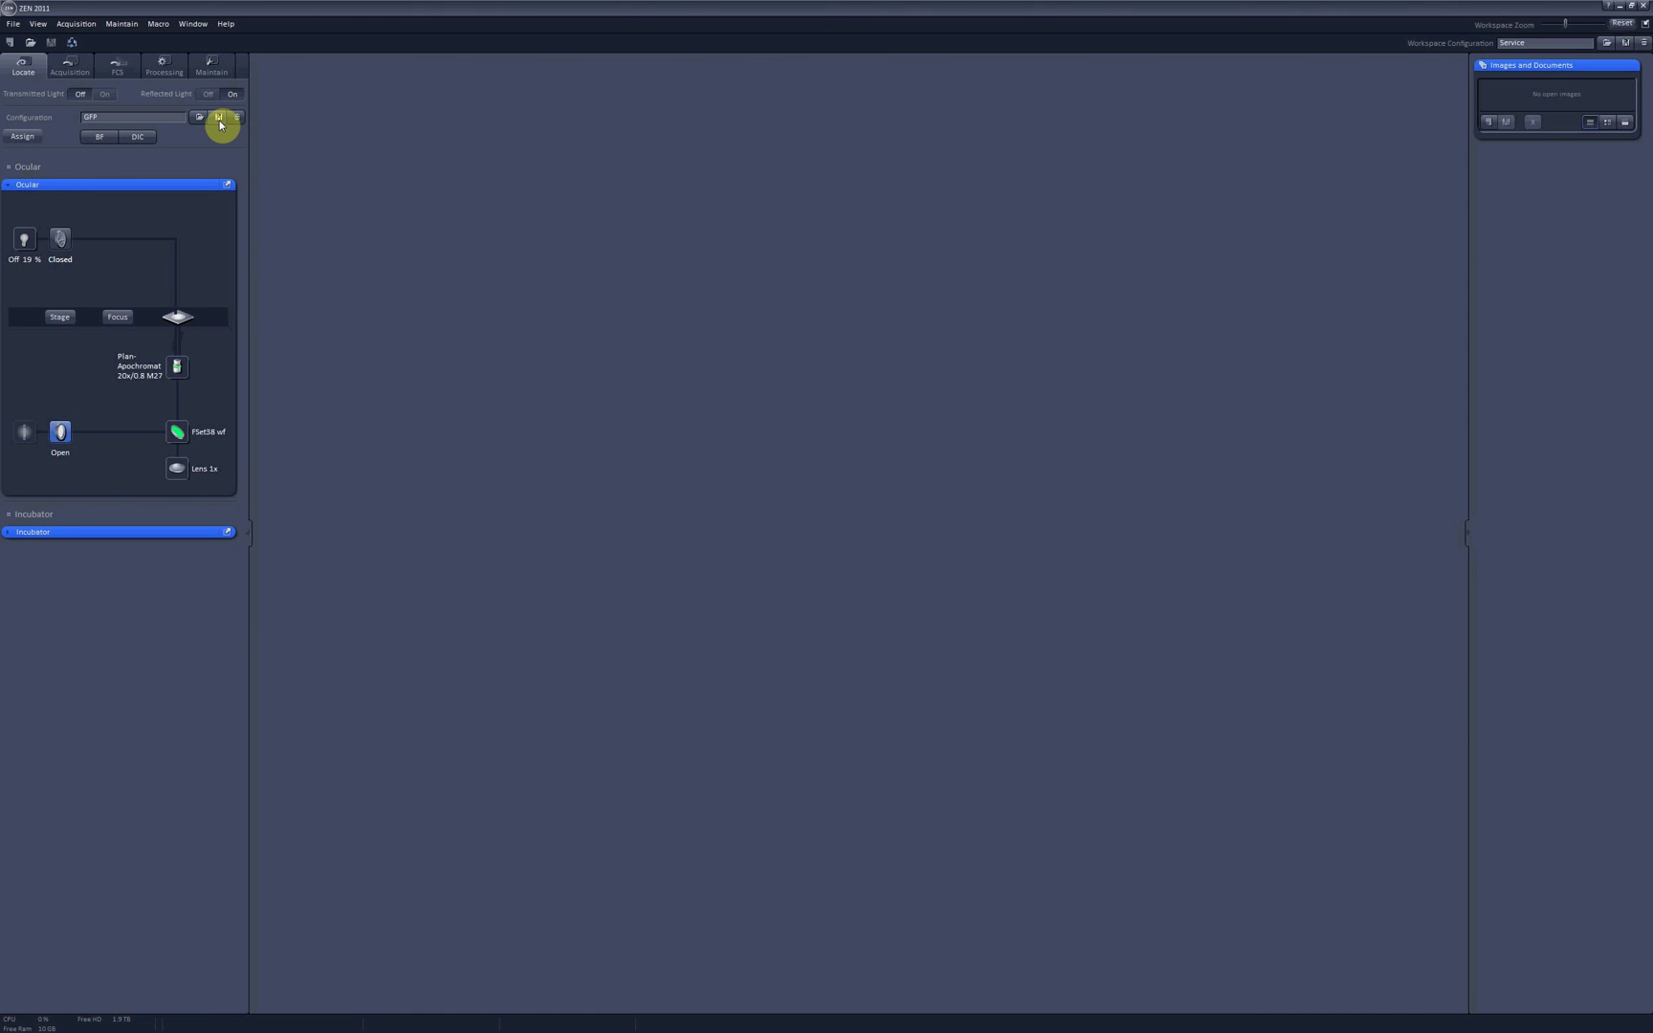
Switch the reflector to FSet43 wf and save it as configuration RFP.
{"action": "left_click", "coordinate": [178, 431]}
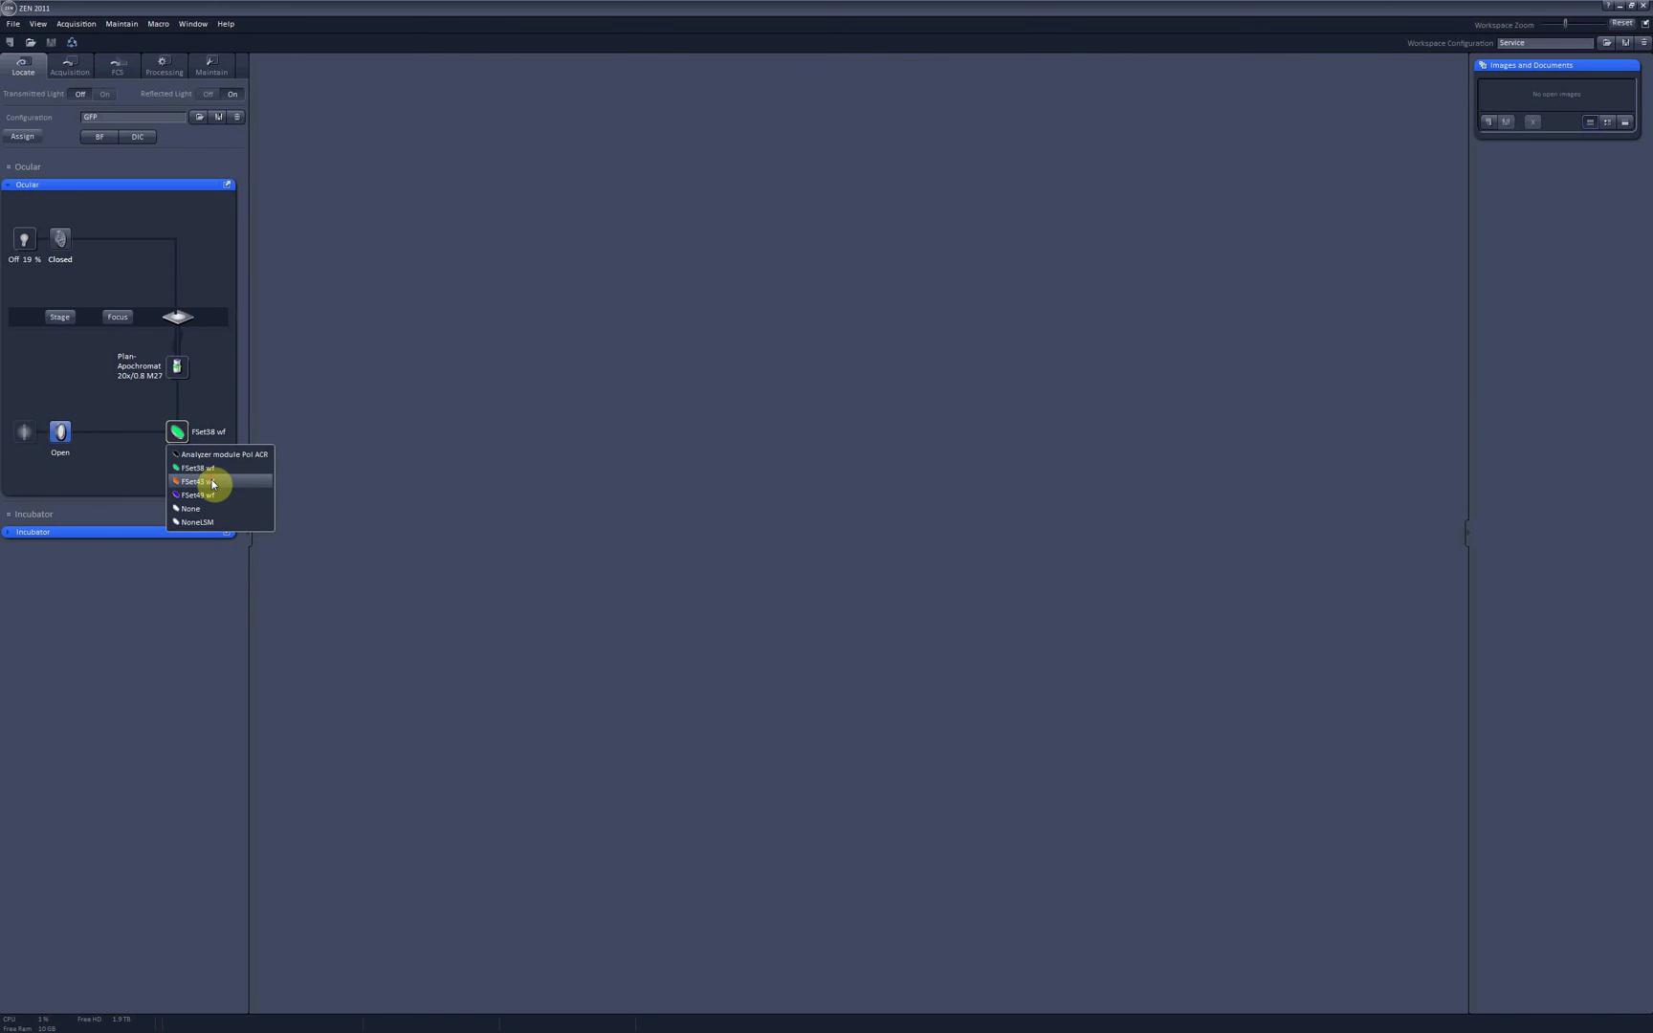
{"action": "left_click", "coordinate": [213, 484]}
{"action": "left_click", "coordinate": [218, 118]}
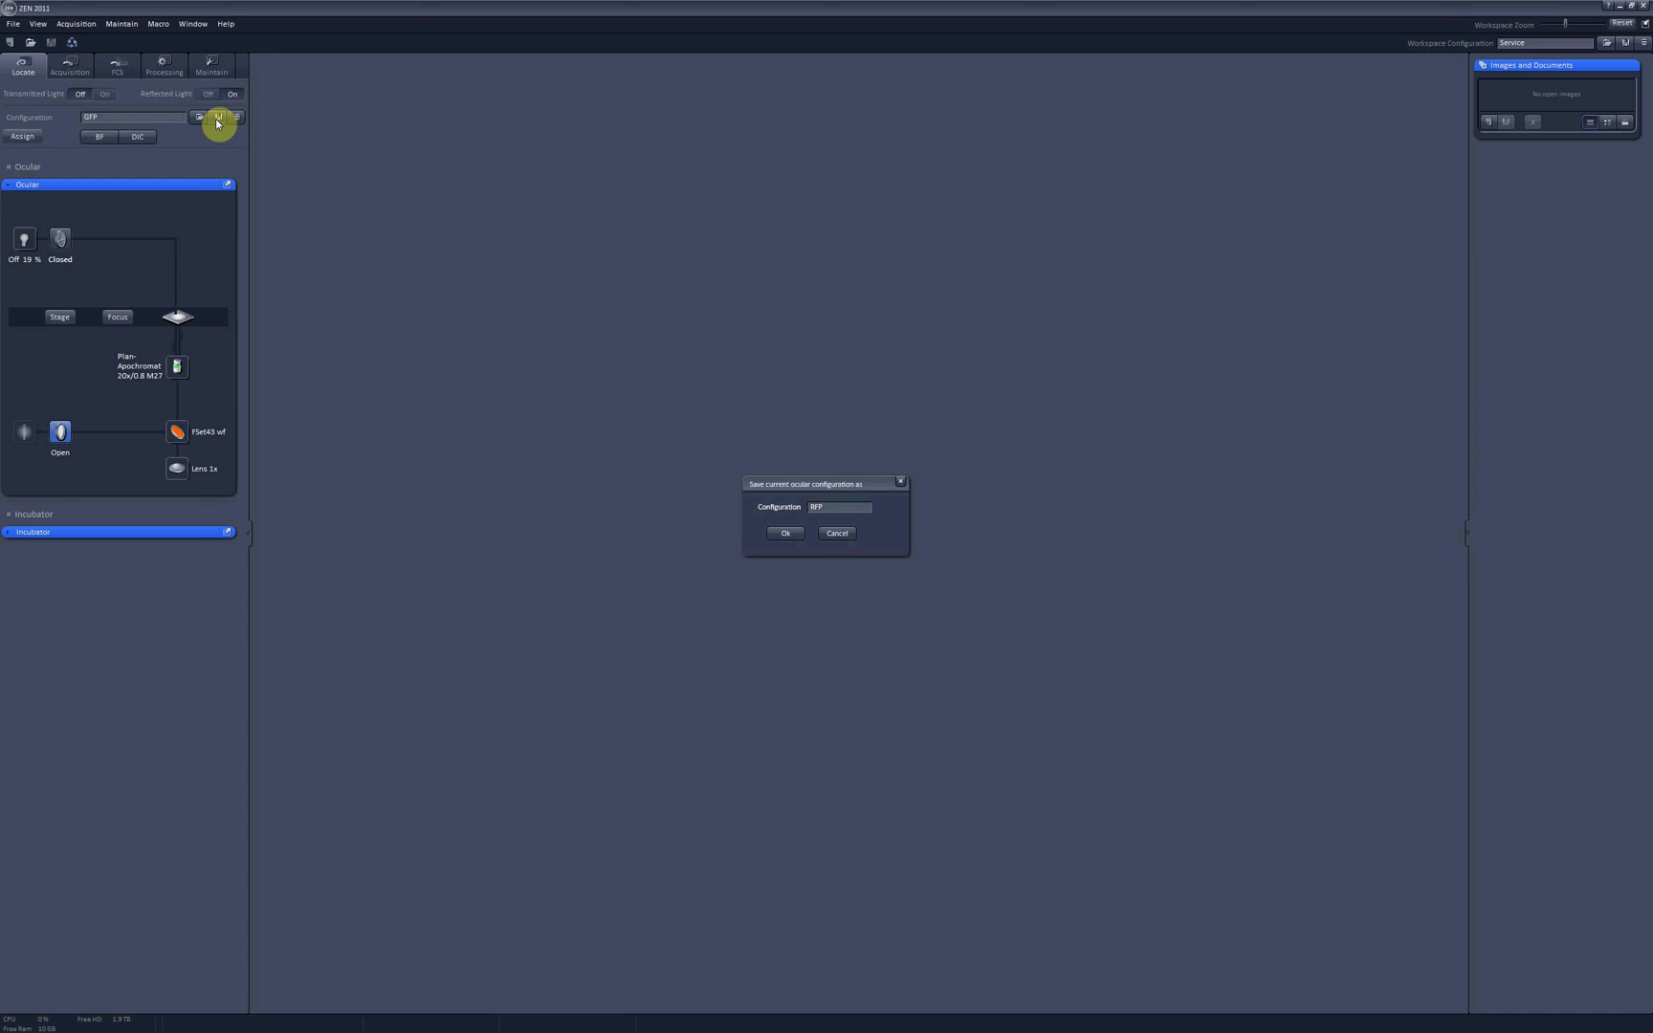
{"action": "type", "text": "RFP"}
{"action": "left_click", "coordinate": [786, 534]}
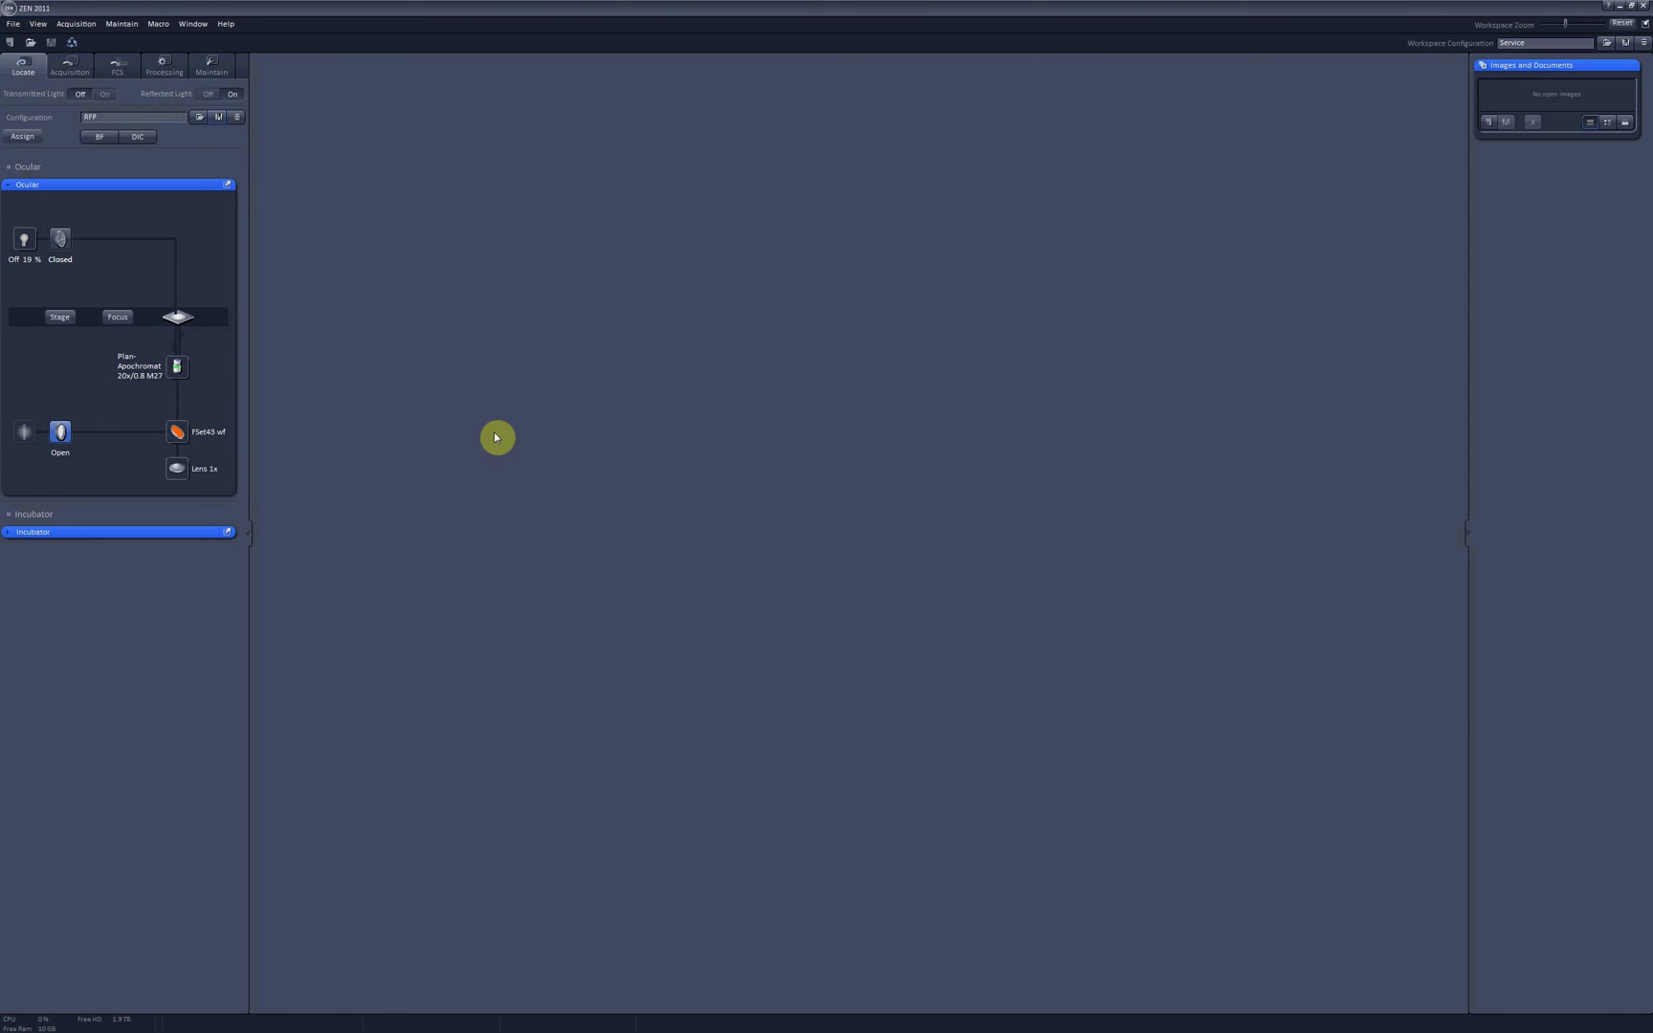
Switch the reflector to FSet49 wf and begin saving it as configuration DAPI.
{"action": "left_click", "coordinate": [178, 432]}
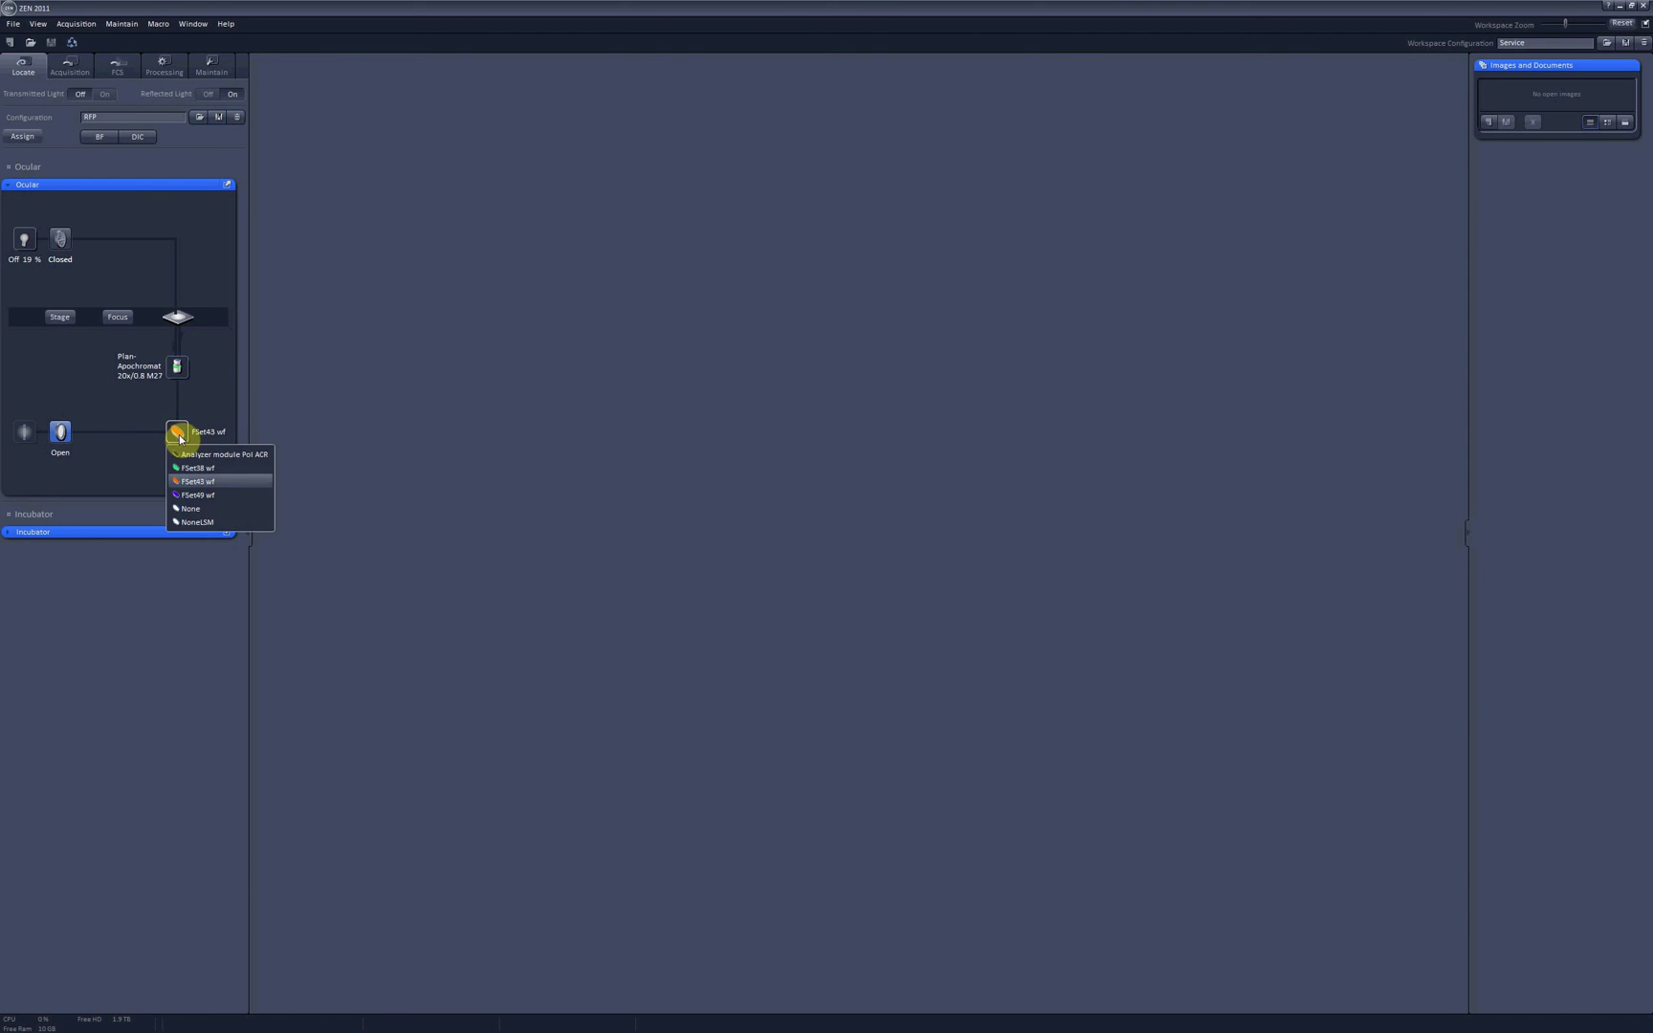
{"action": "left_click", "coordinate": [214, 498]}
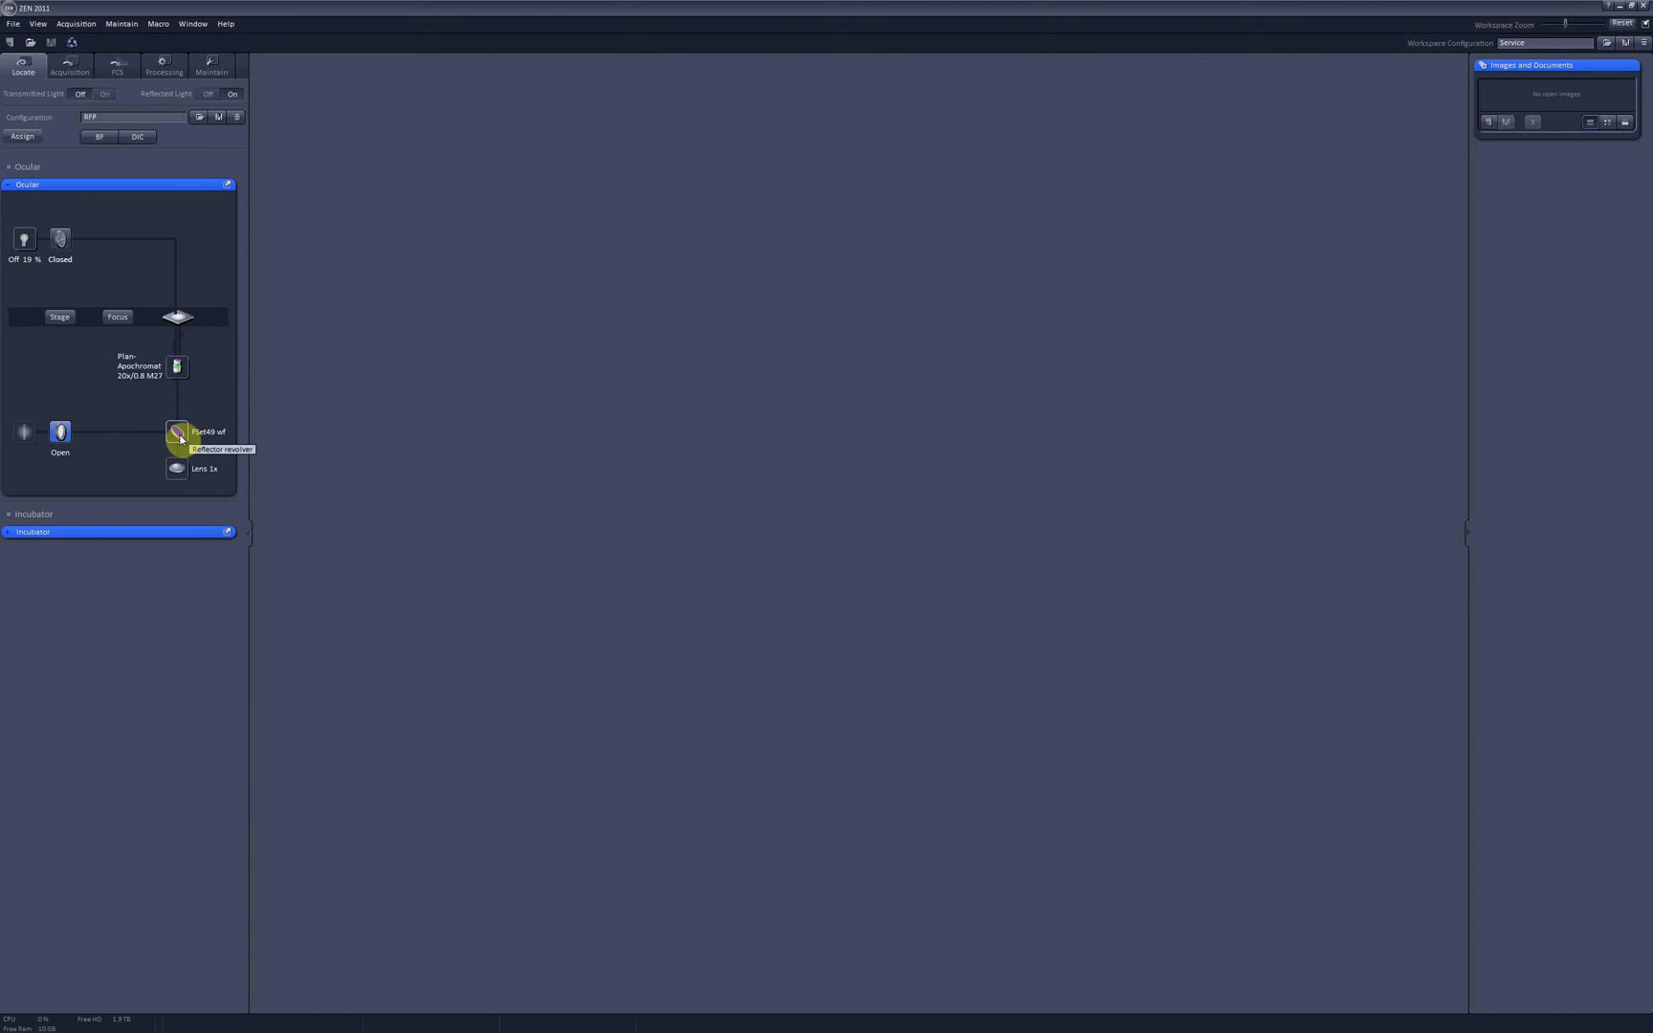
{"action": "left_click", "coordinate": [222, 118]}
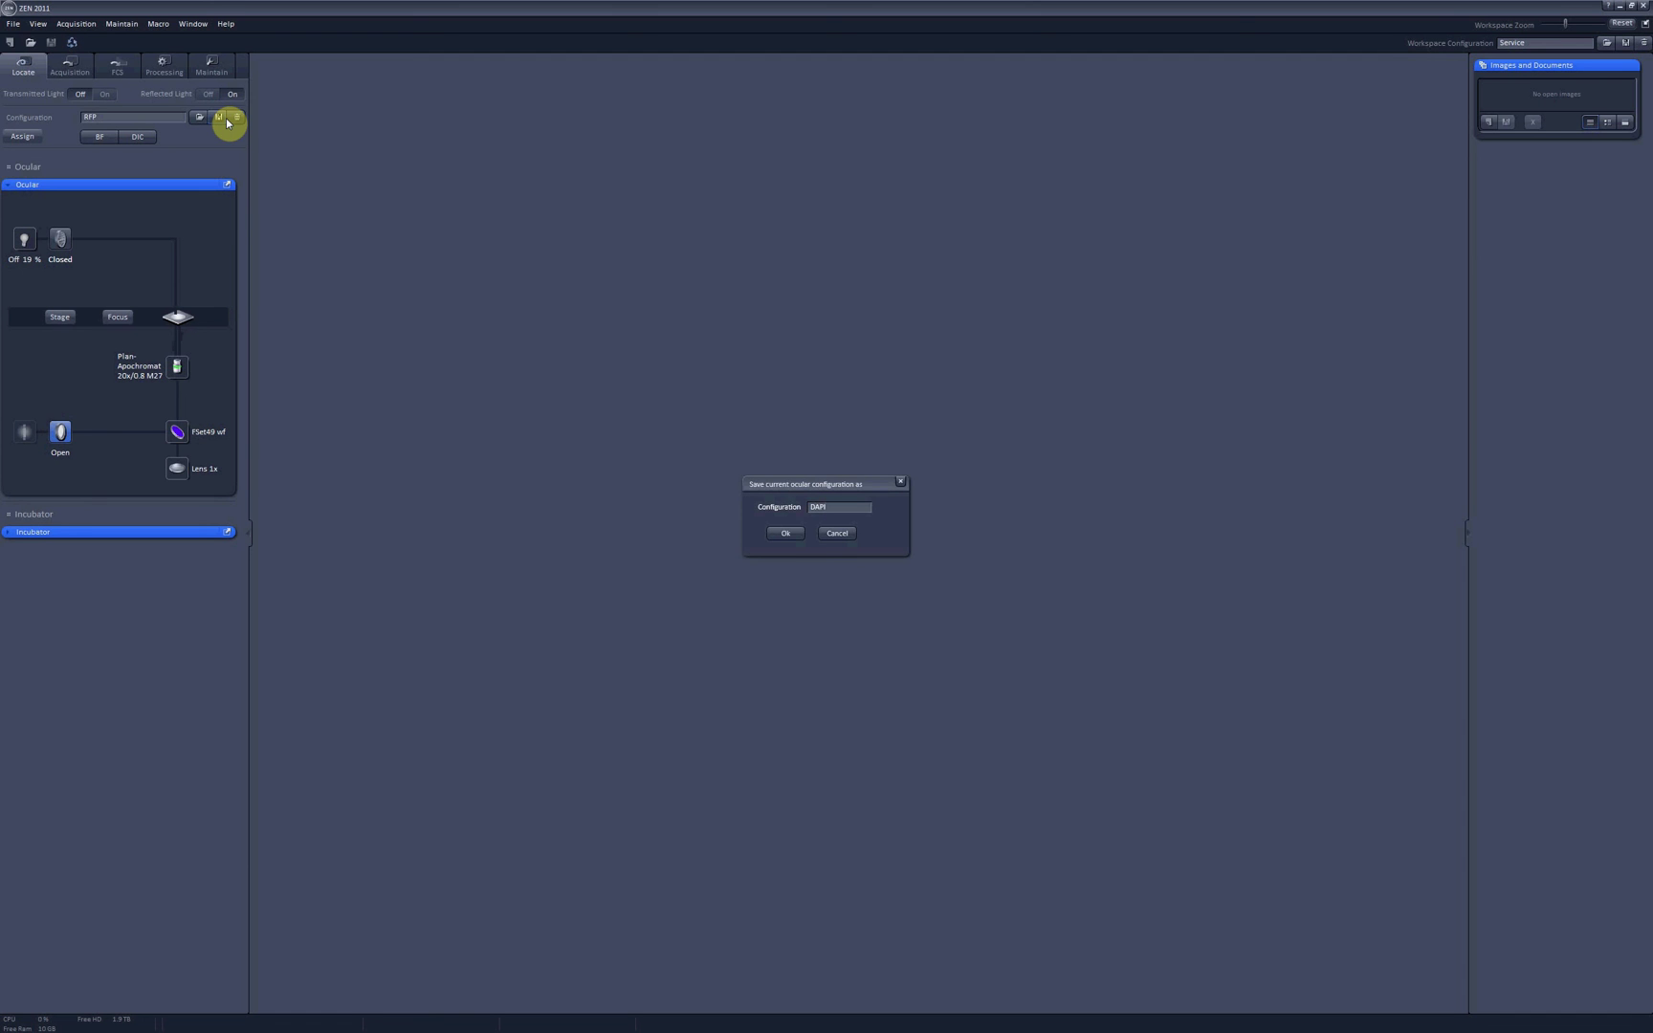
Confirm the DAPI save and assign GFP to quick-setting Button 3.
{"action": "left_click", "coordinate": [788, 533]}
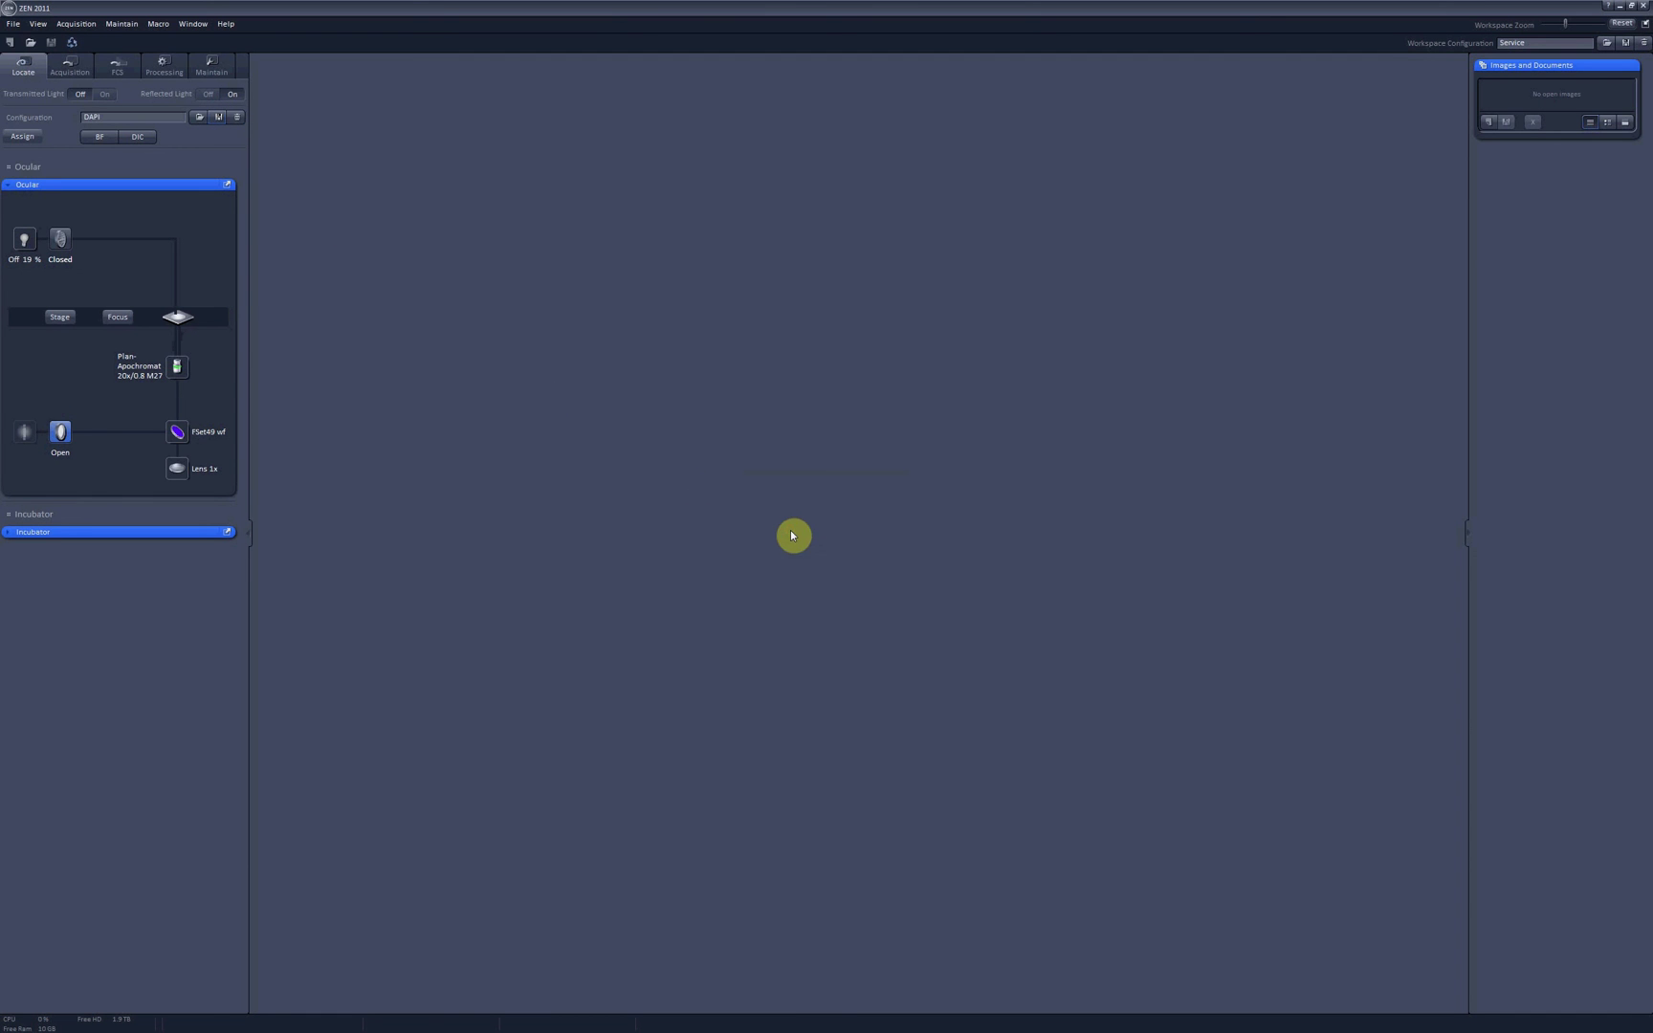
{"action": "left_click", "coordinate": [28, 140]}
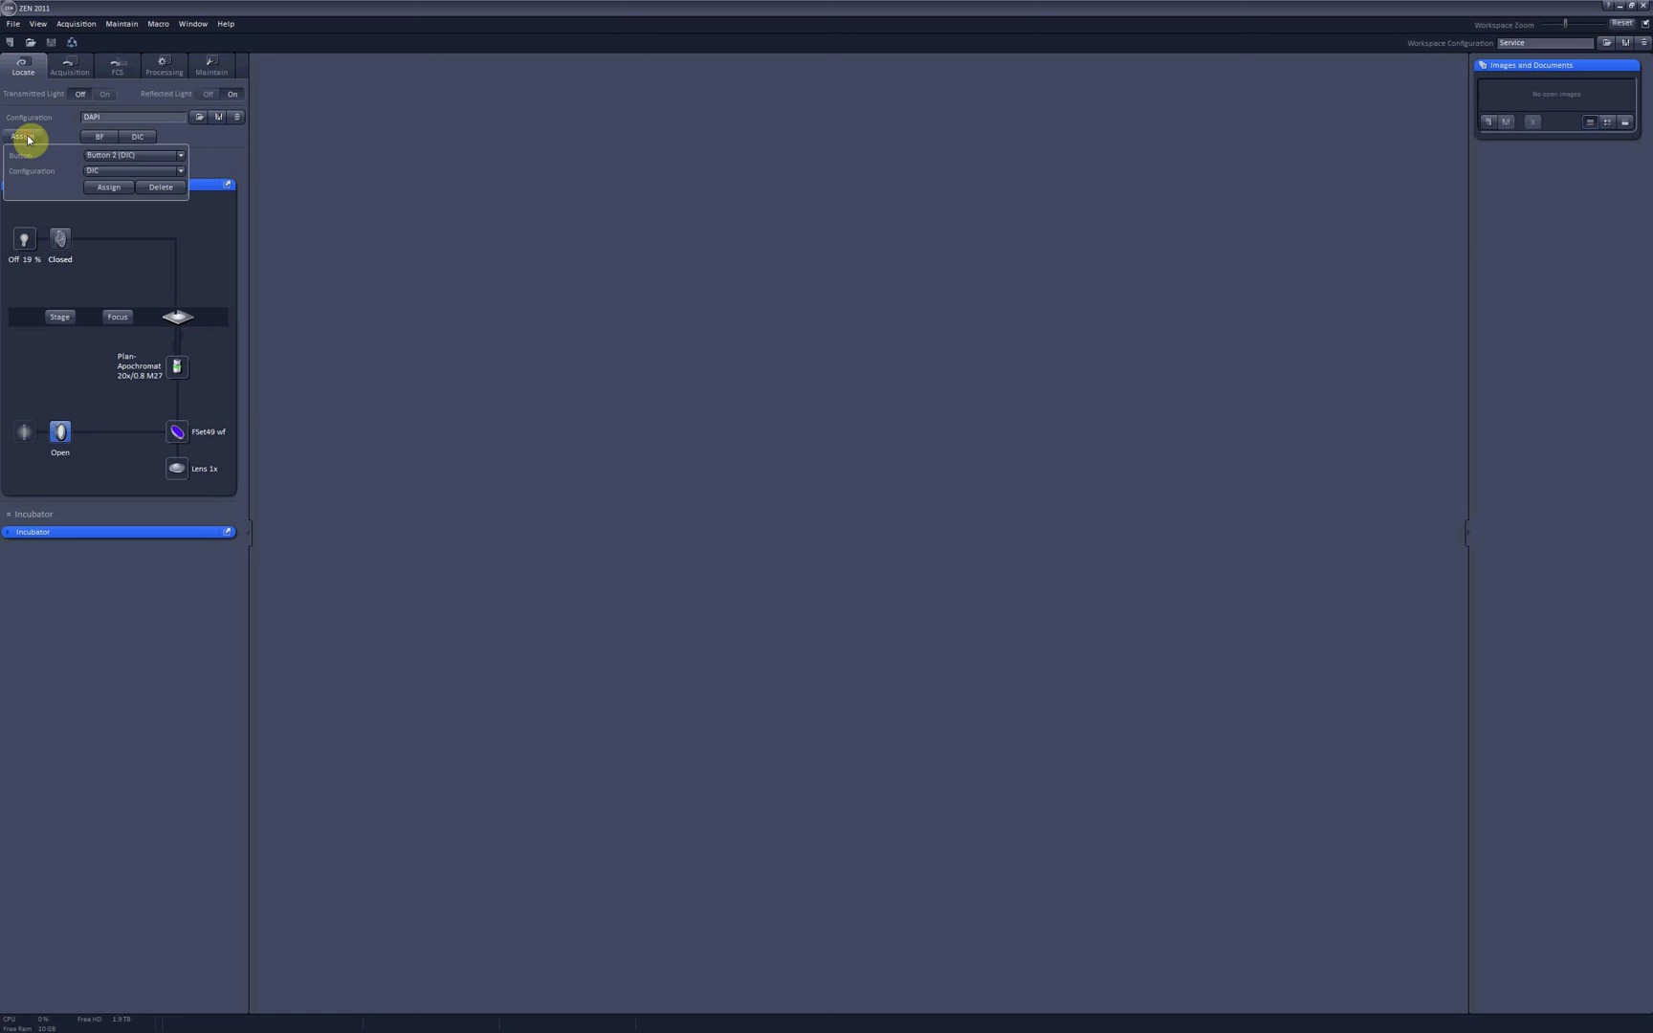
{"action": "left_click", "coordinate": [130, 162]}
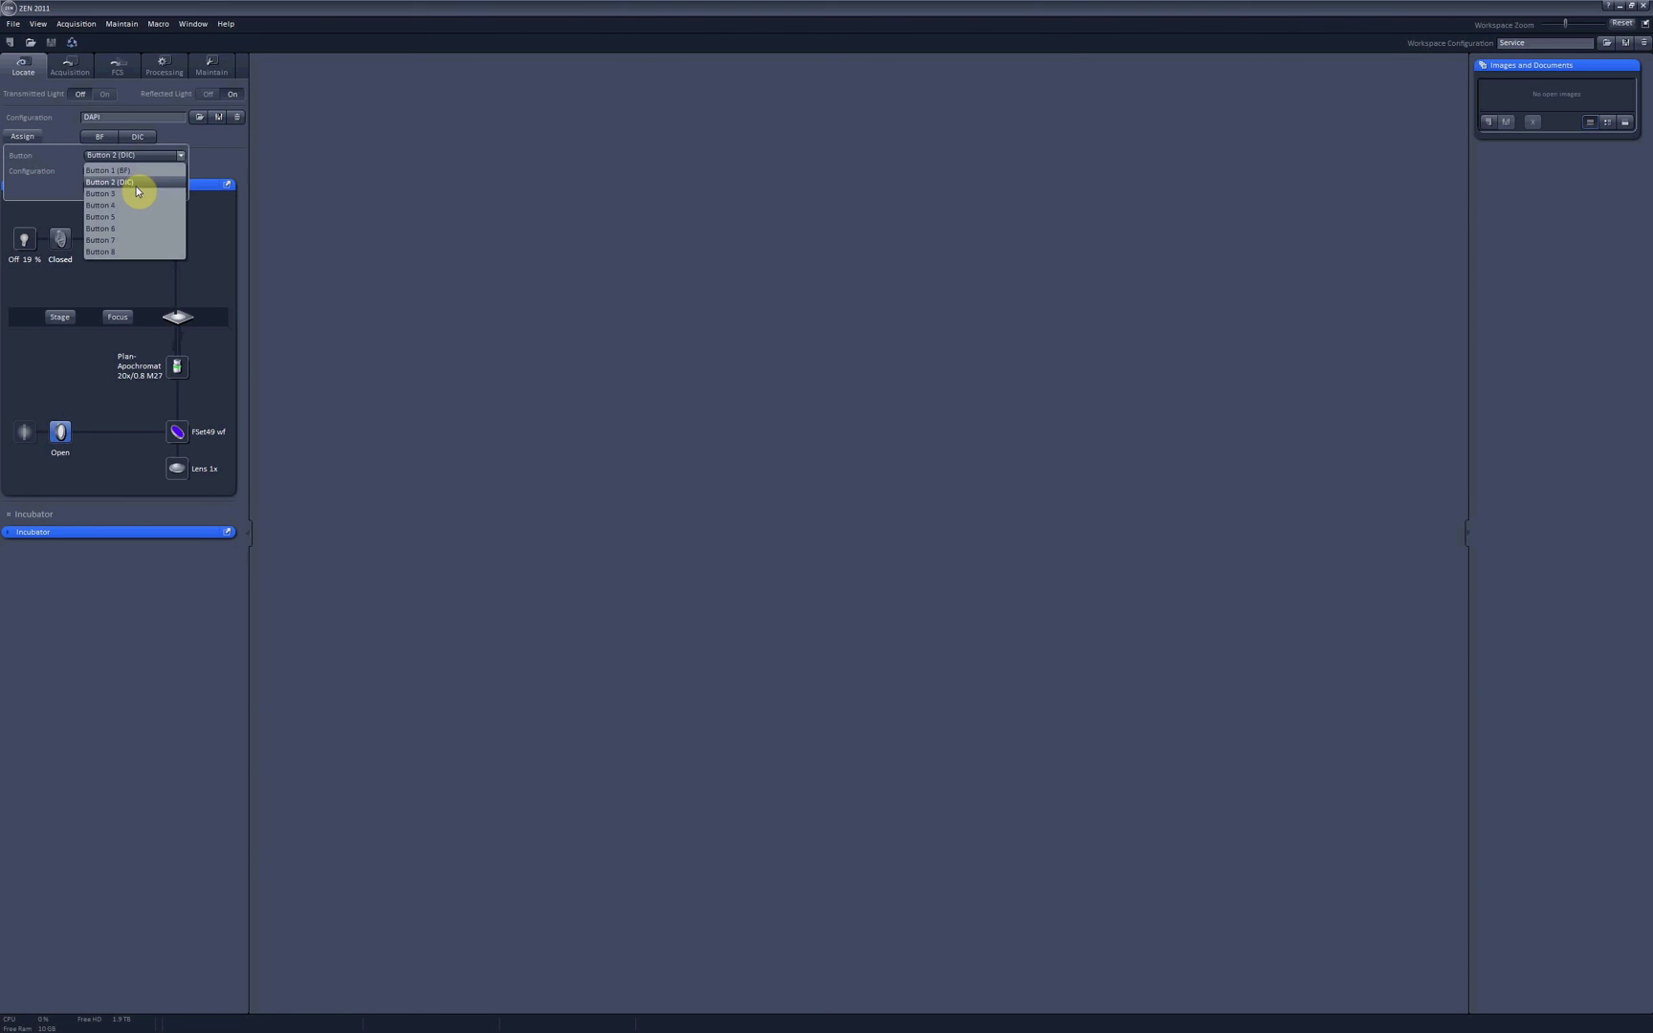
{"action": "left_click", "coordinate": [137, 187]}
{"action": "left_click", "coordinate": [137, 172]}
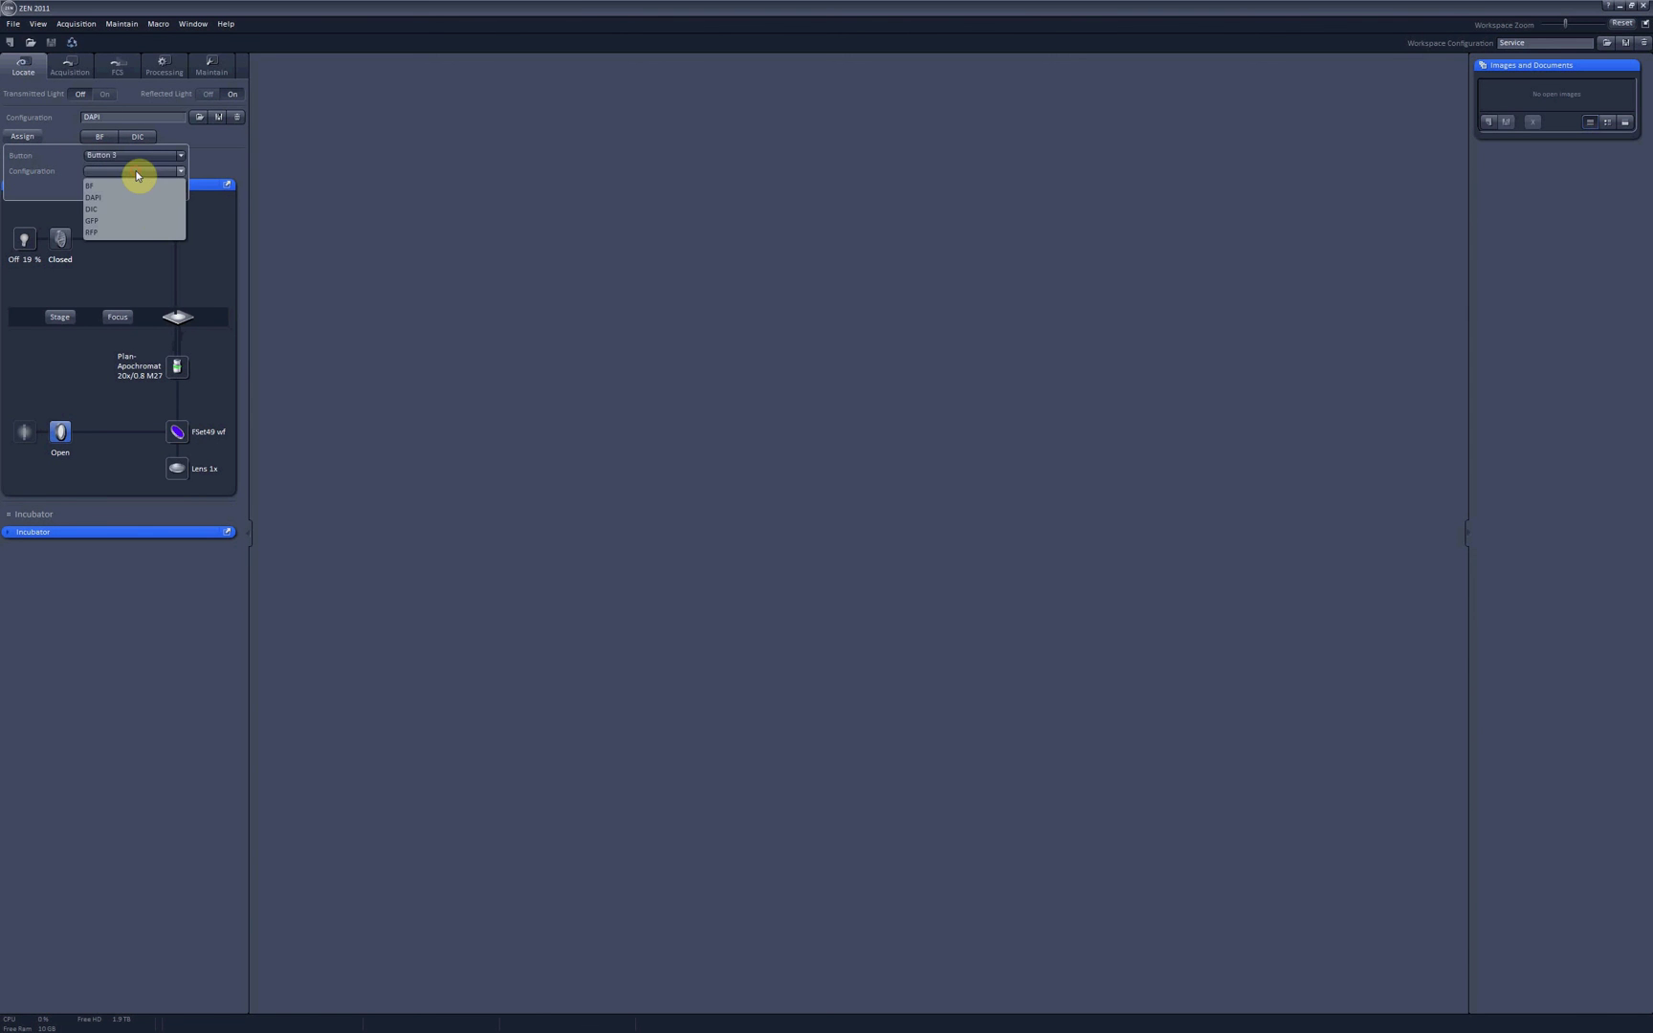
{"action": "left_click", "coordinate": [142, 219]}
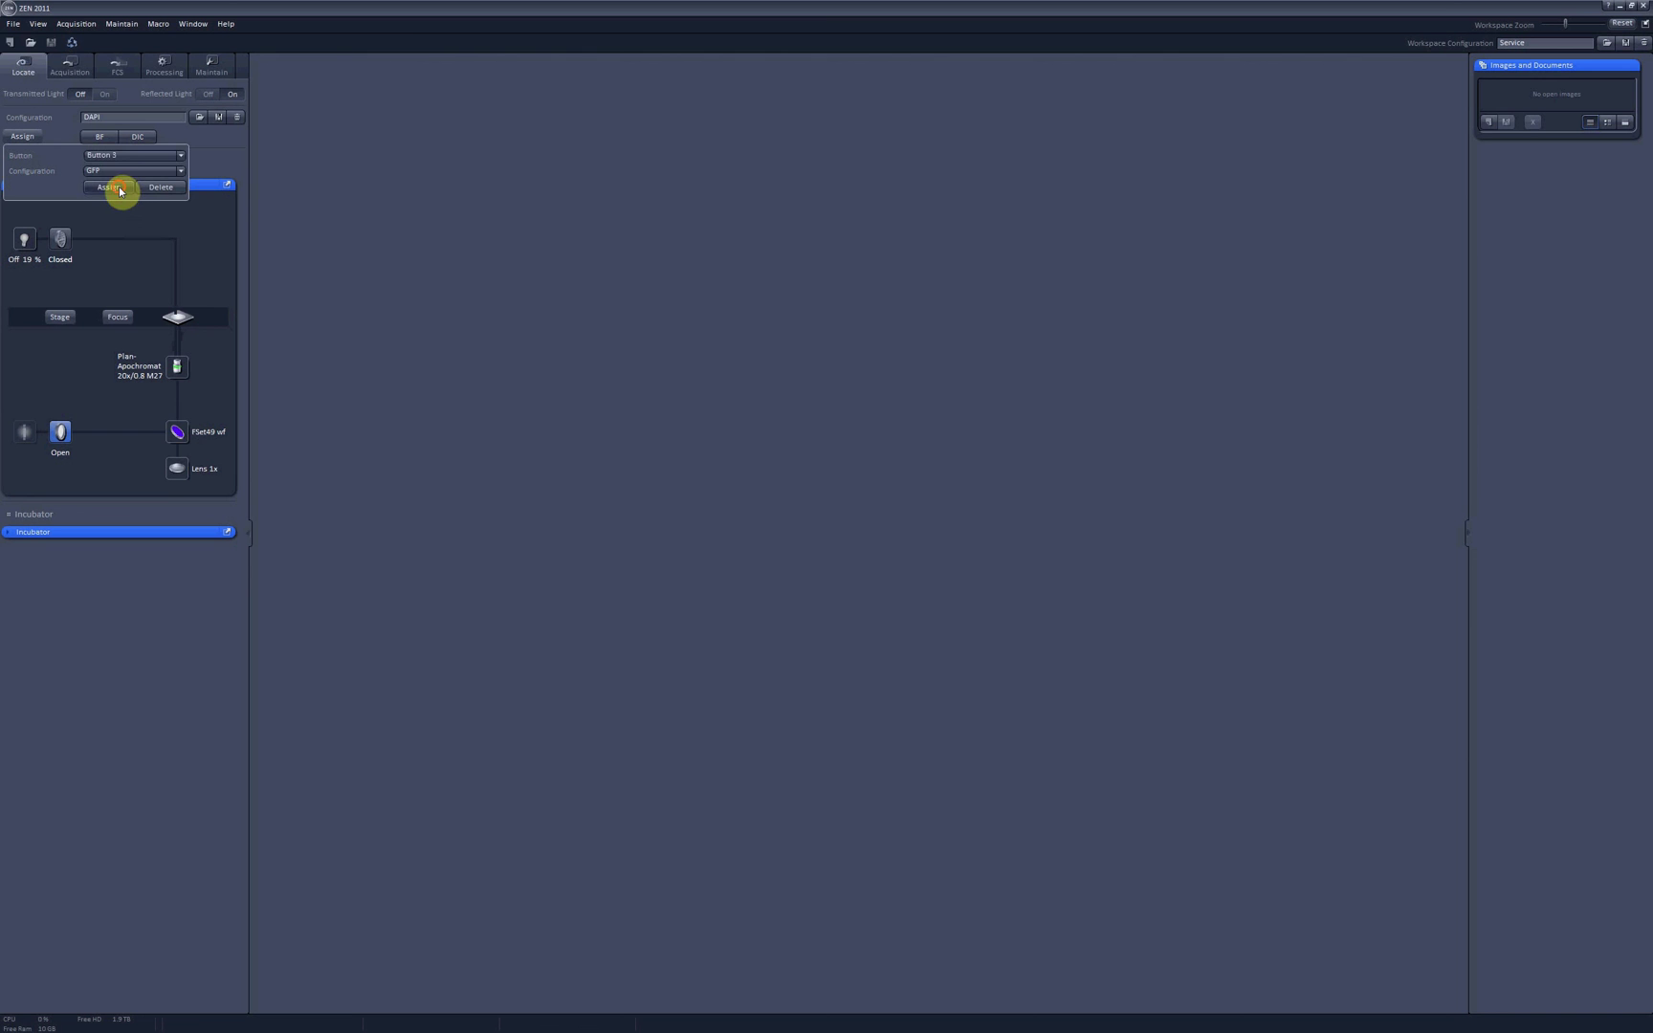
{"action": "left_click", "coordinate": [119, 189]}
Assign RFP to Button 4 and DAPI to Button 5.
{"action": "left_click", "coordinate": [124, 157]}
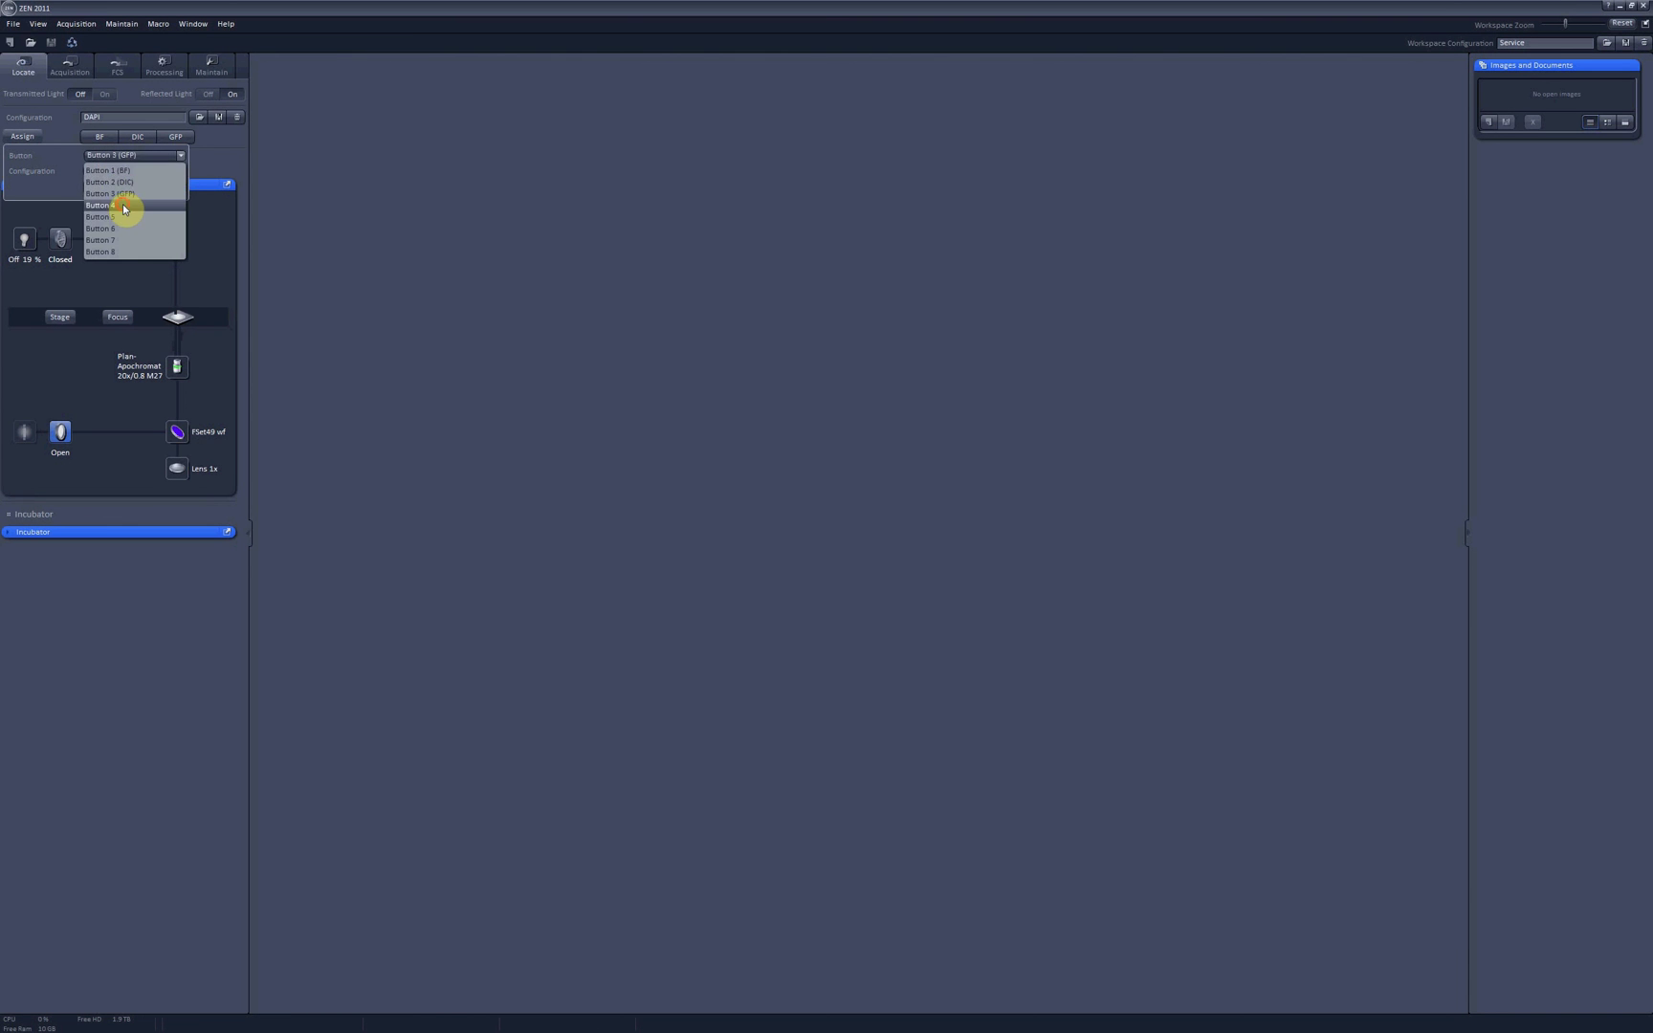
{"action": "left_click", "coordinate": [124, 206]}
{"action": "left_click", "coordinate": [123, 173]}
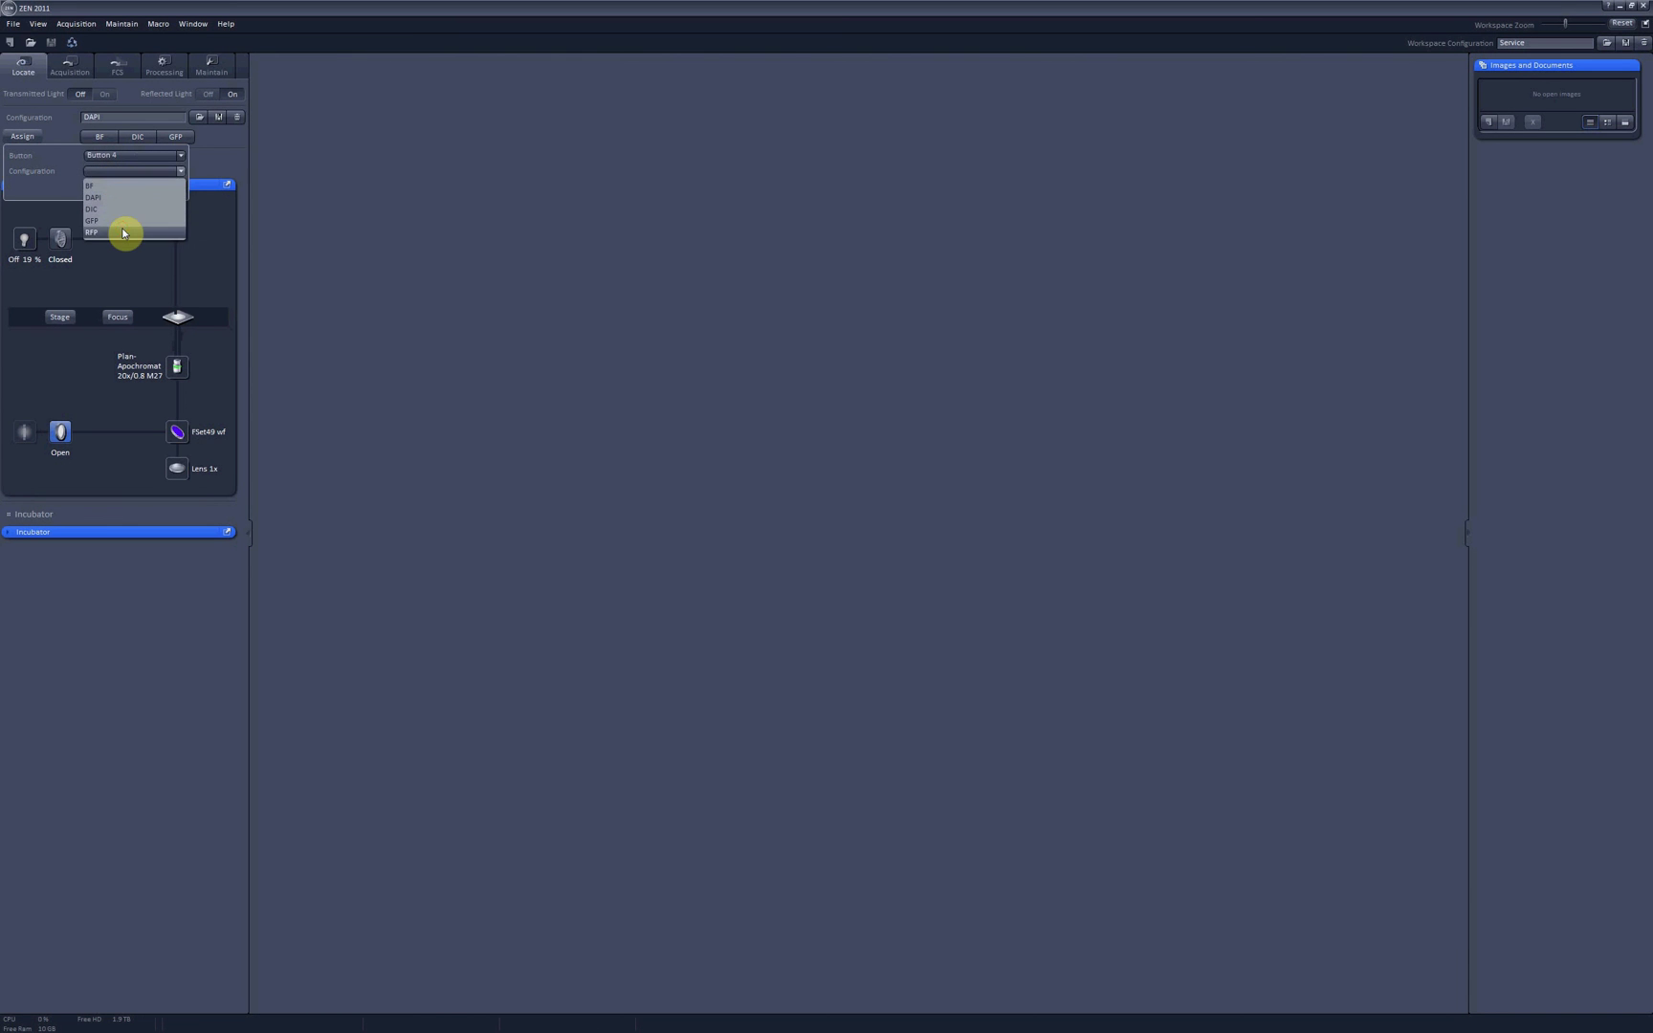
{"action": "left_click", "coordinate": [123, 232]}
{"action": "left_click", "coordinate": [115, 188]}
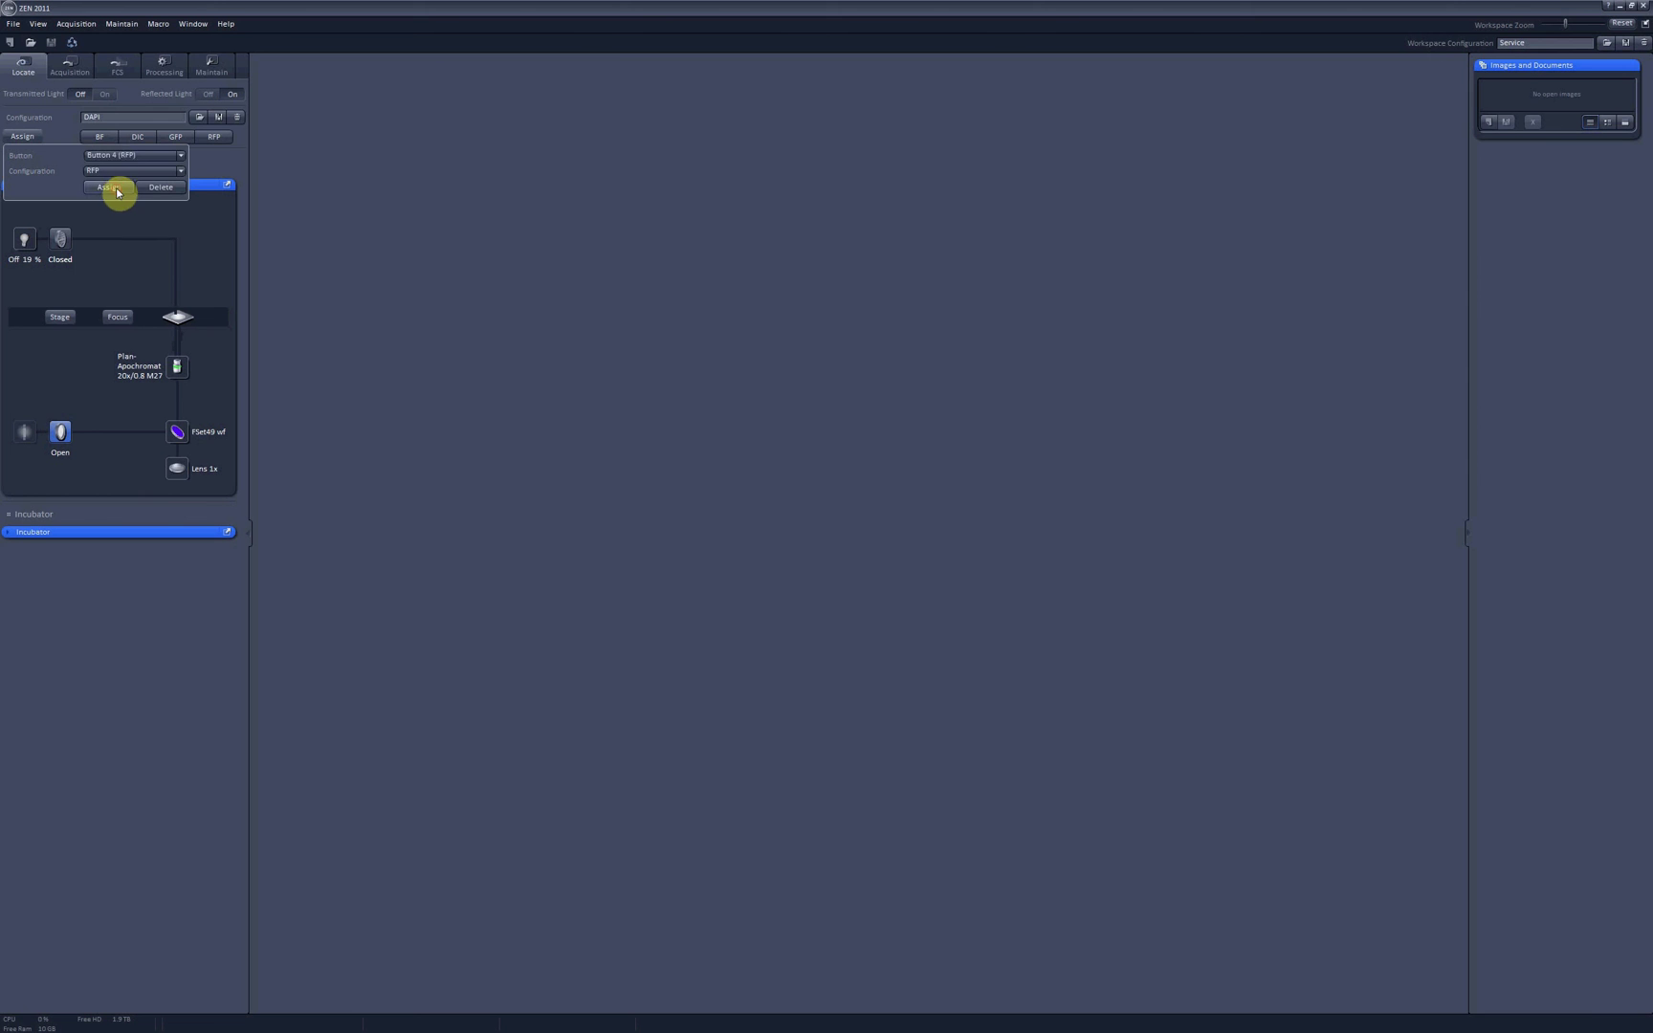
{"action": "left_click", "coordinate": [123, 156]}
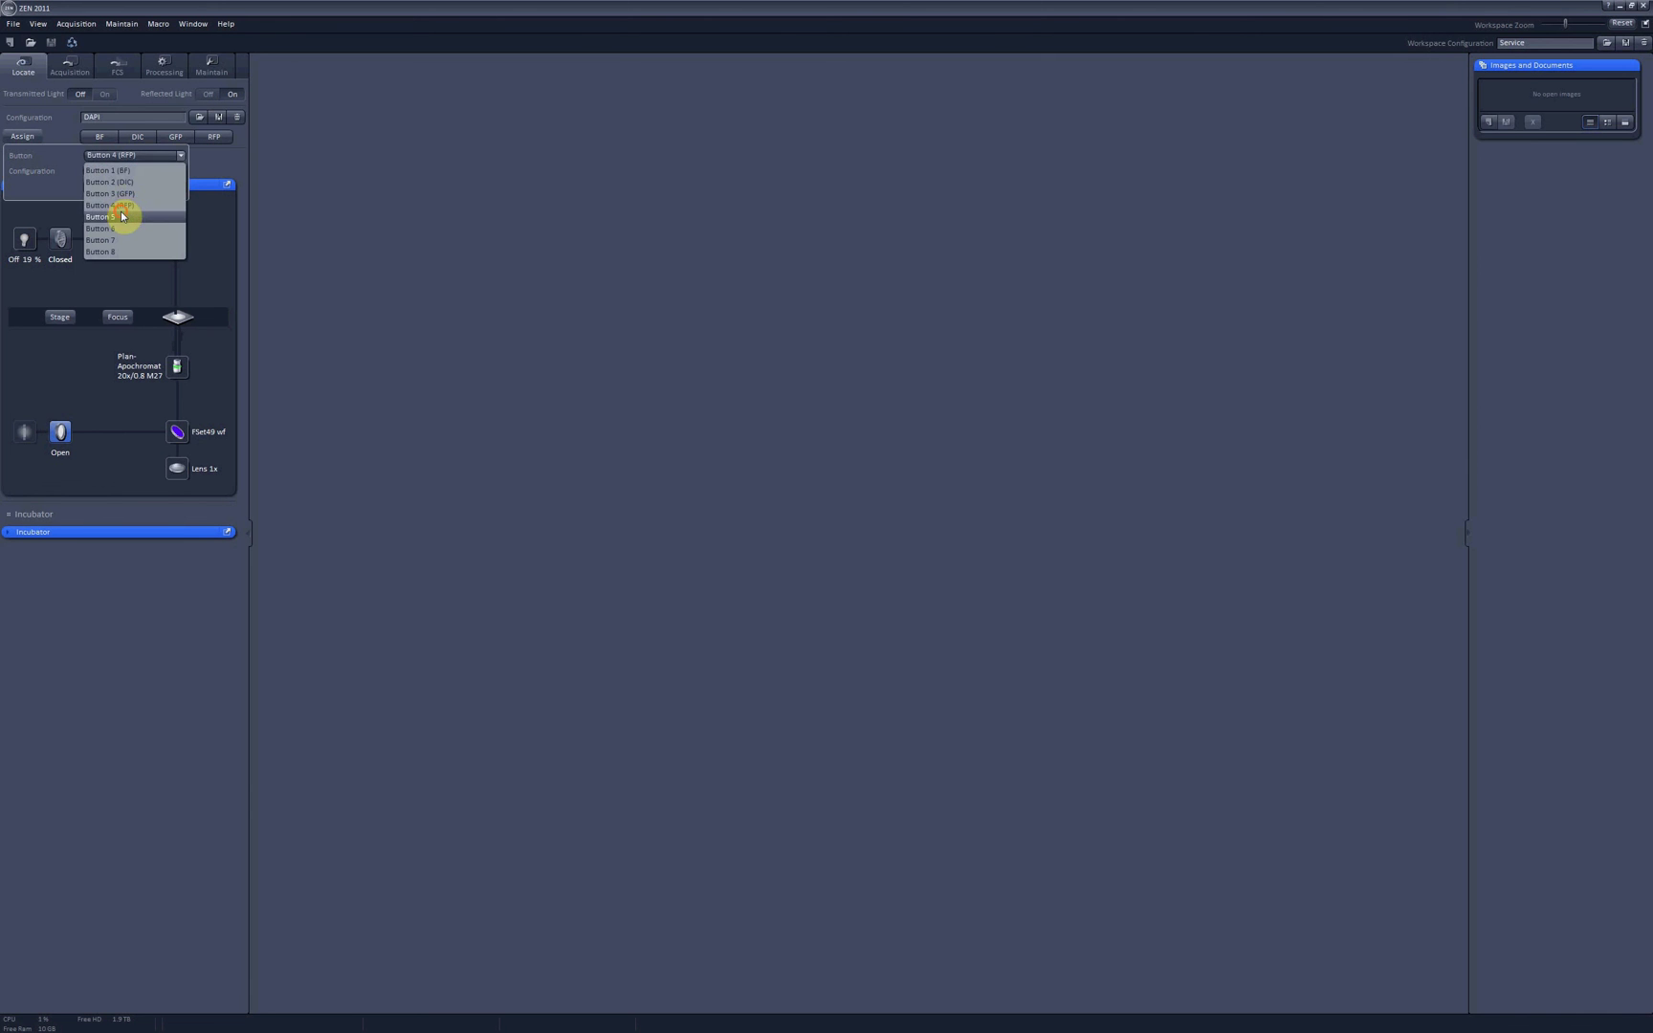
{"action": "left_click", "coordinate": [122, 217]}
{"action": "left_click", "coordinate": [122, 172]}
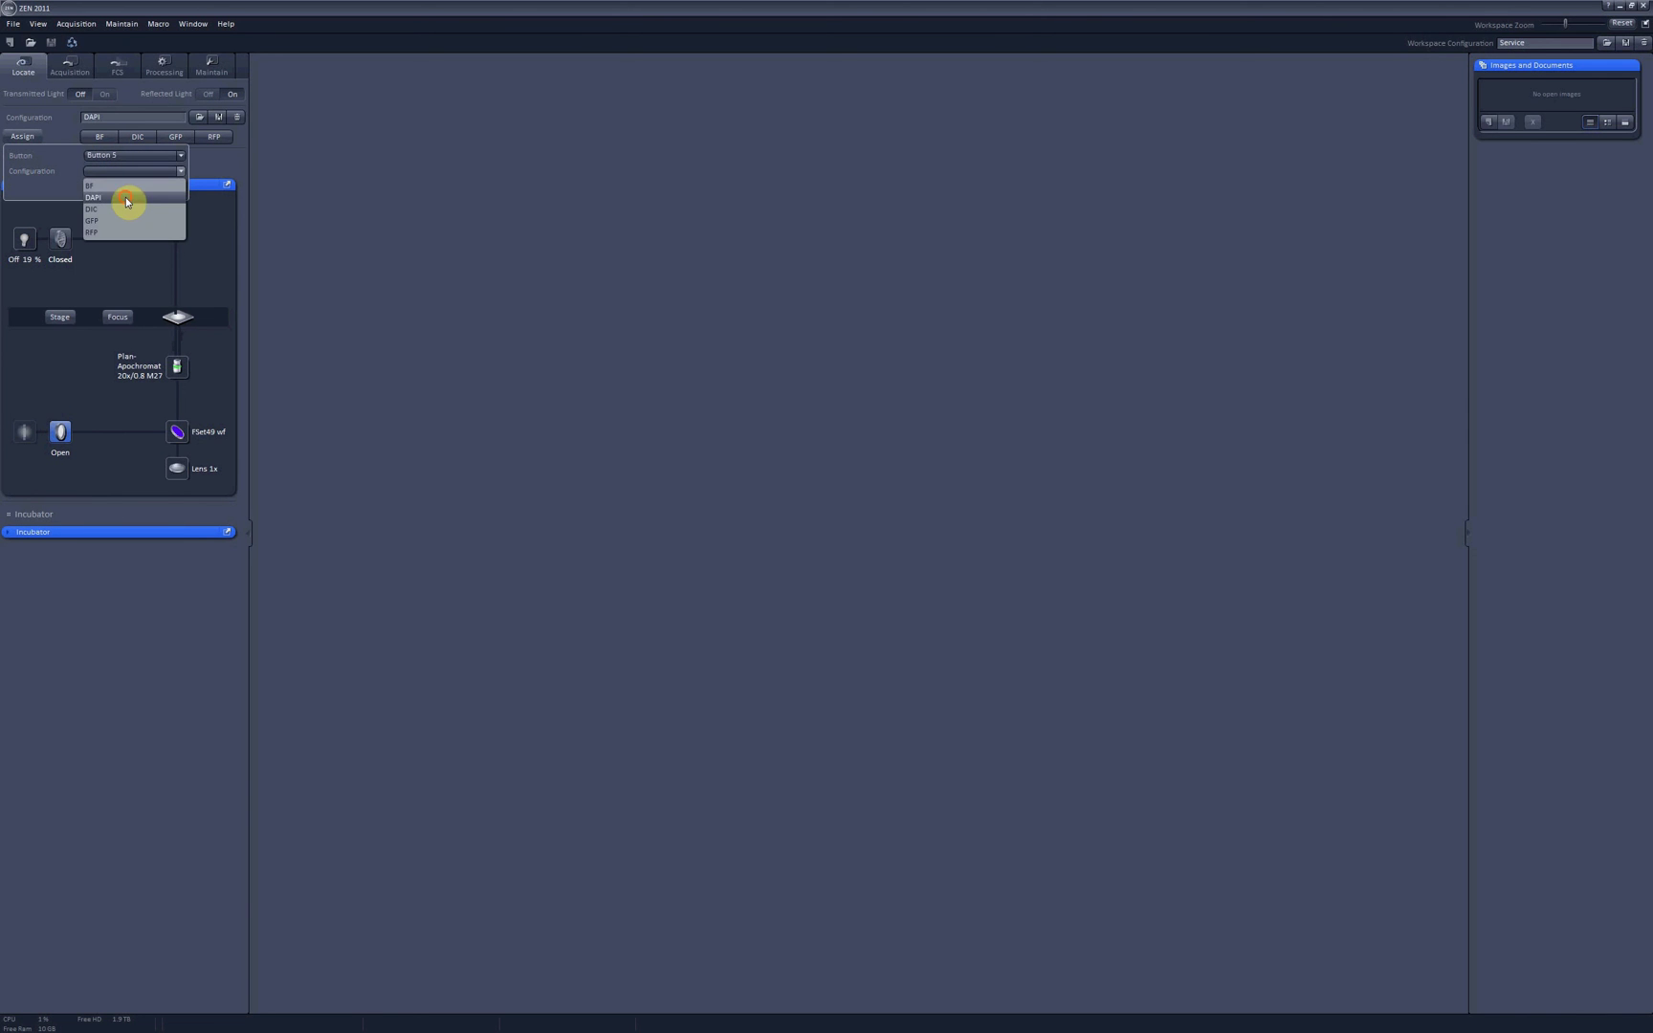
{"action": "left_click", "coordinate": [126, 199]}
{"action": "left_click", "coordinate": [116, 188]}
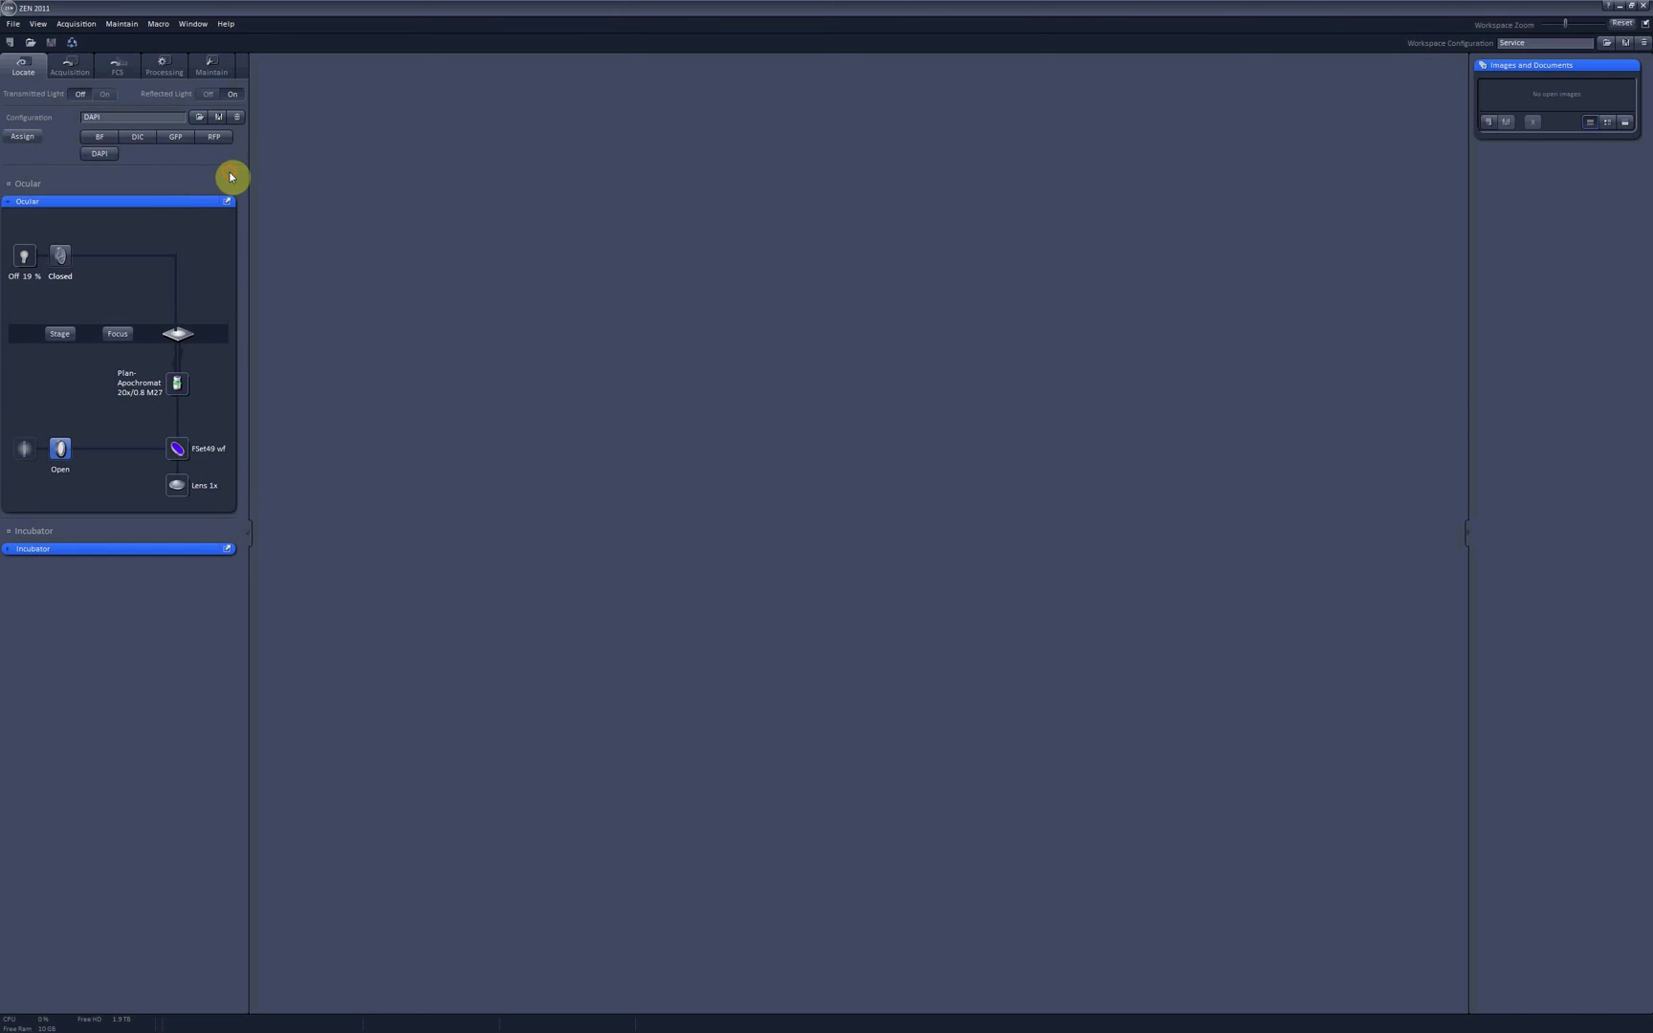
Test the quick buttons by recalling RFP, then BF, then DIC.
{"action": "left_click", "coordinate": [212, 136]}
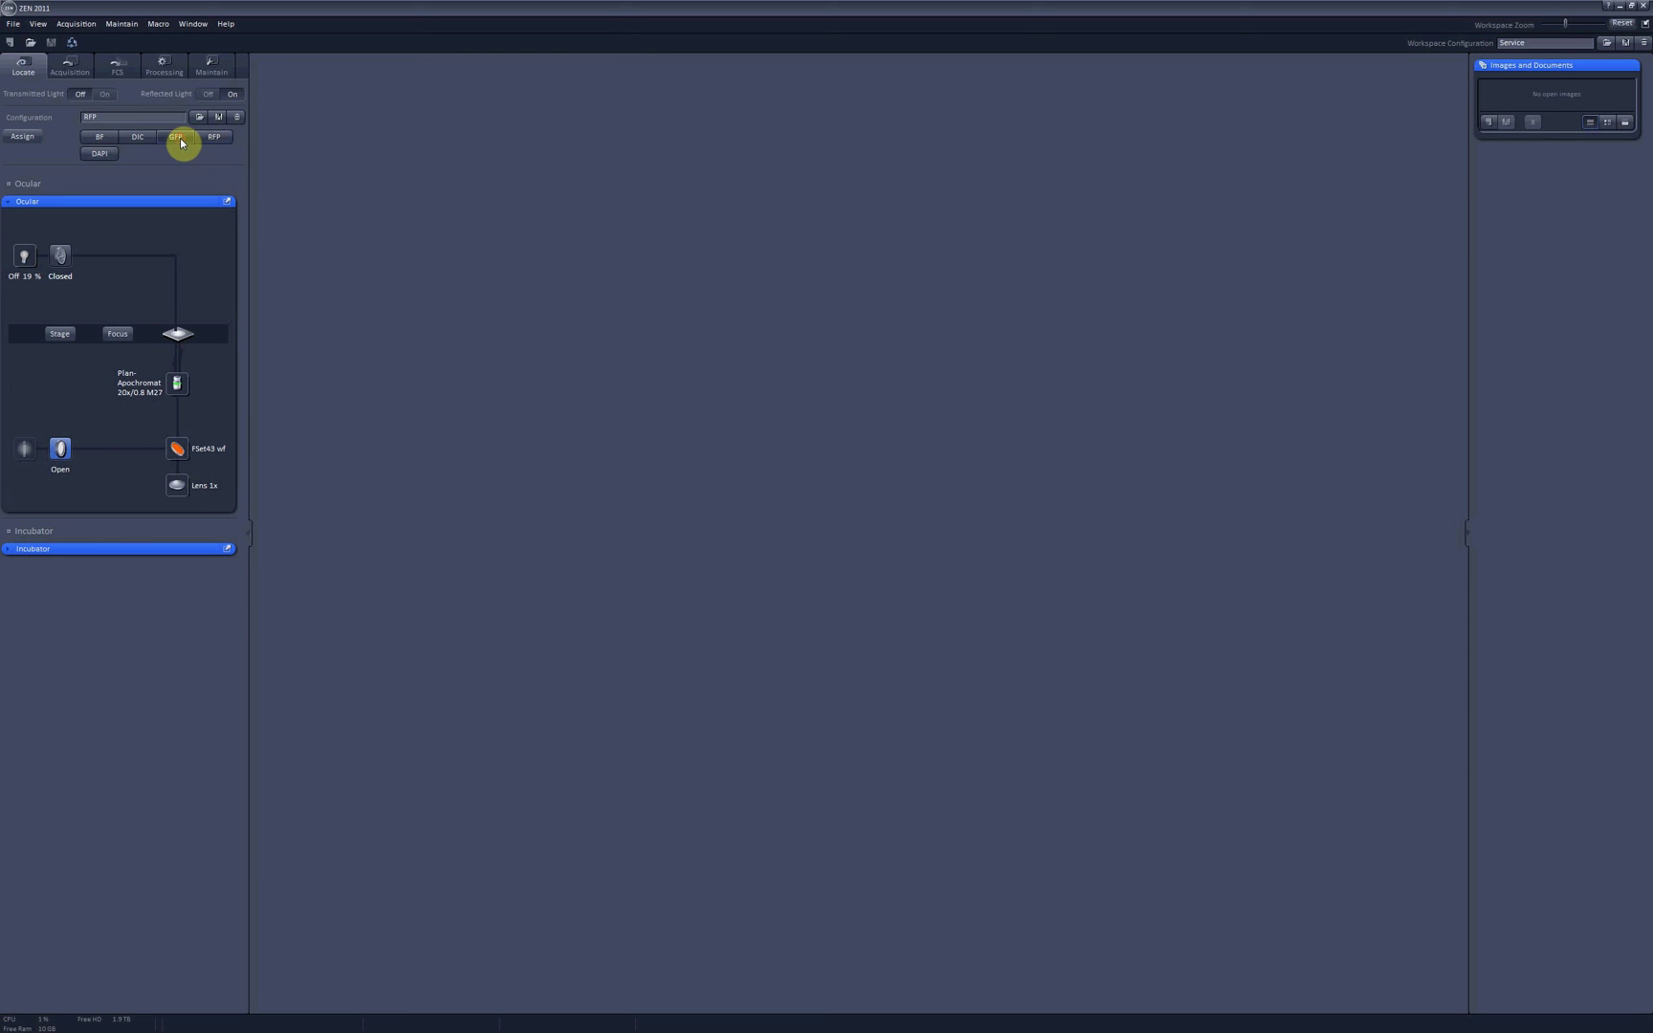
{"action": "left_click", "coordinate": [100, 138]}
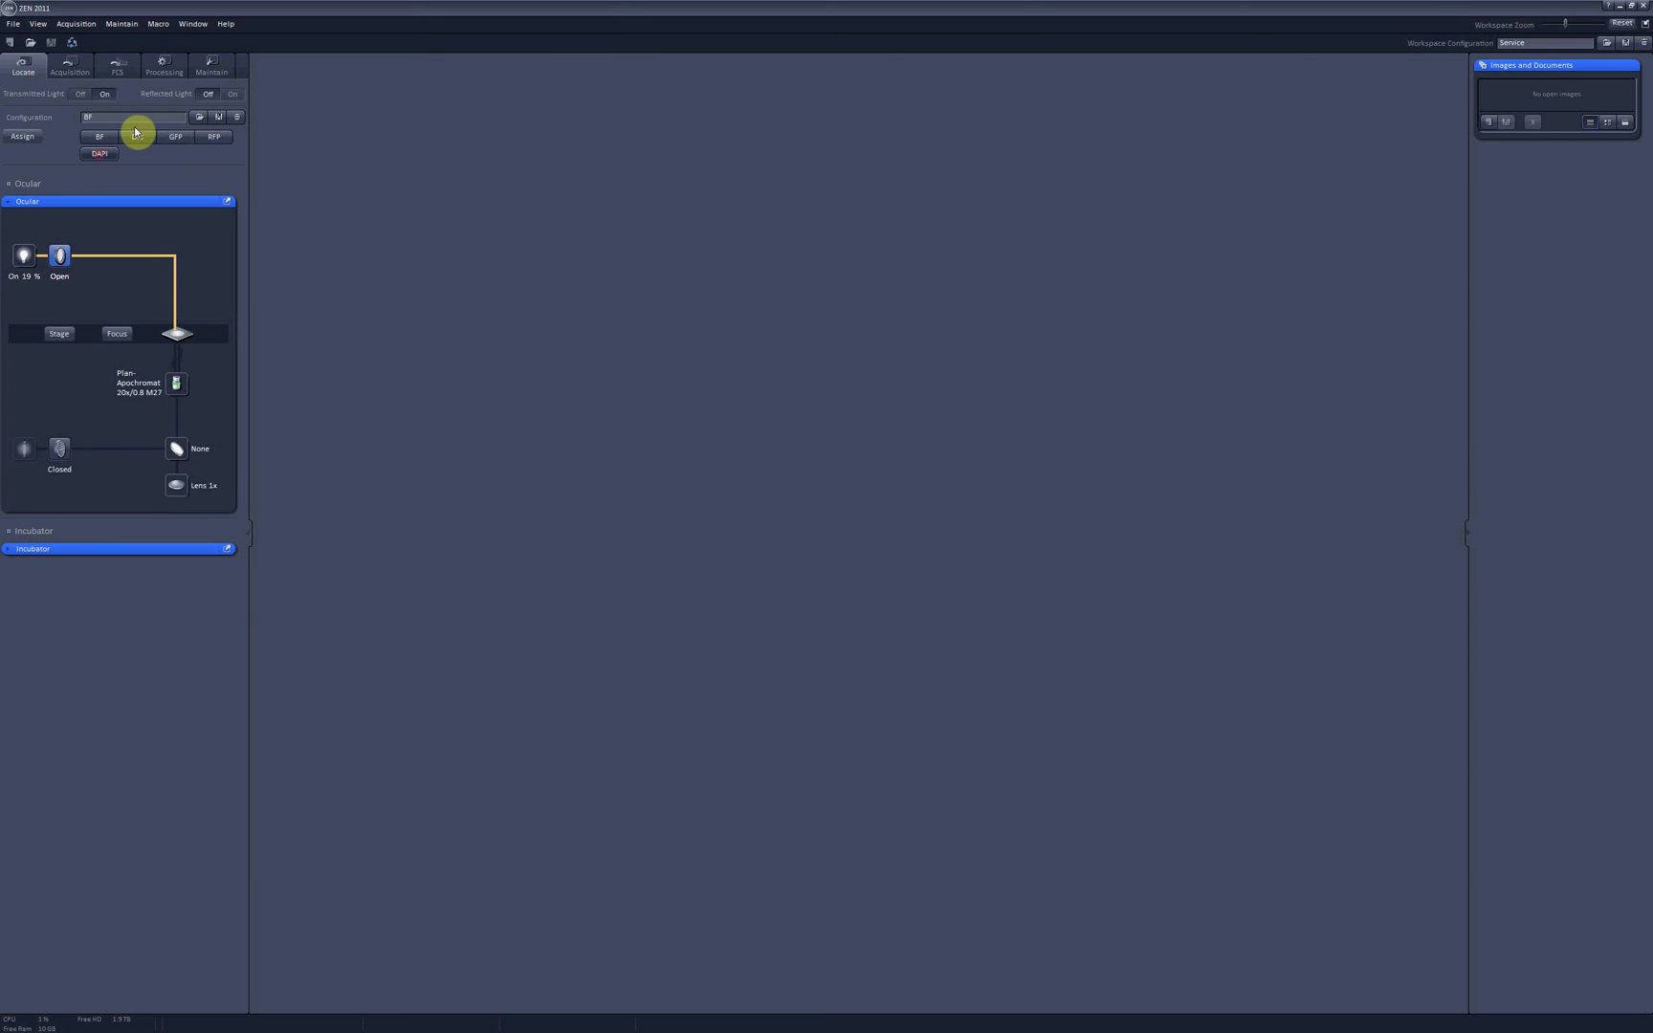
{"action": "left_click", "coordinate": [137, 136]}
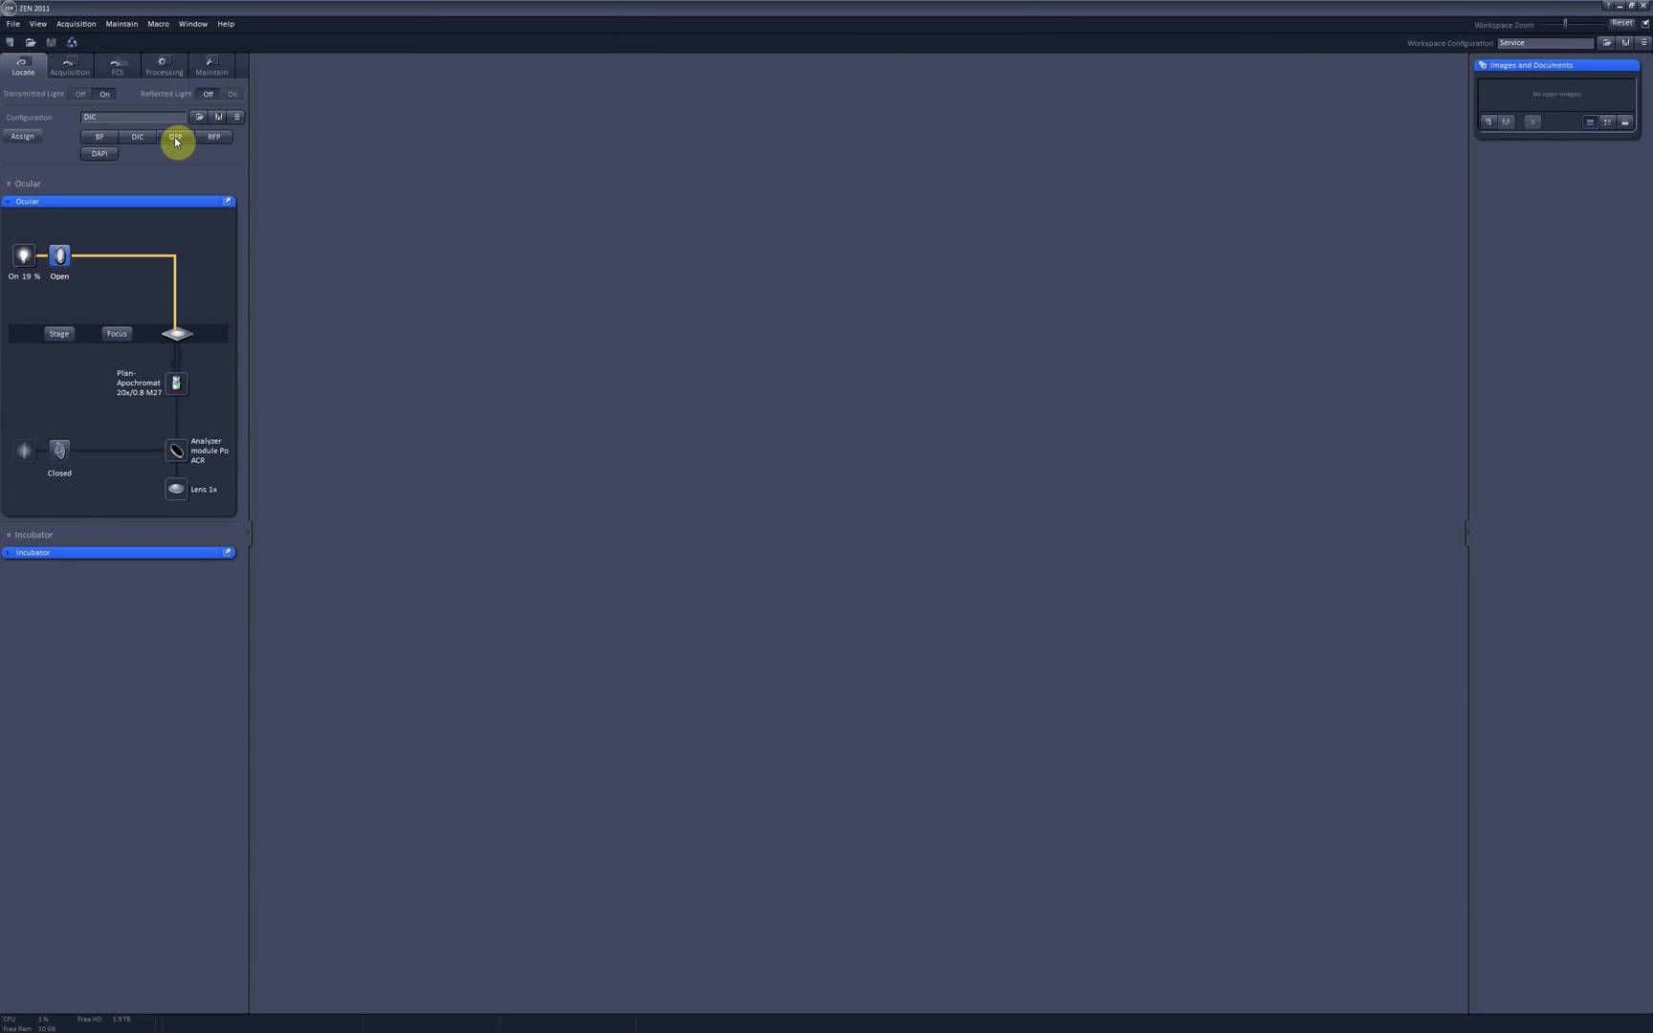